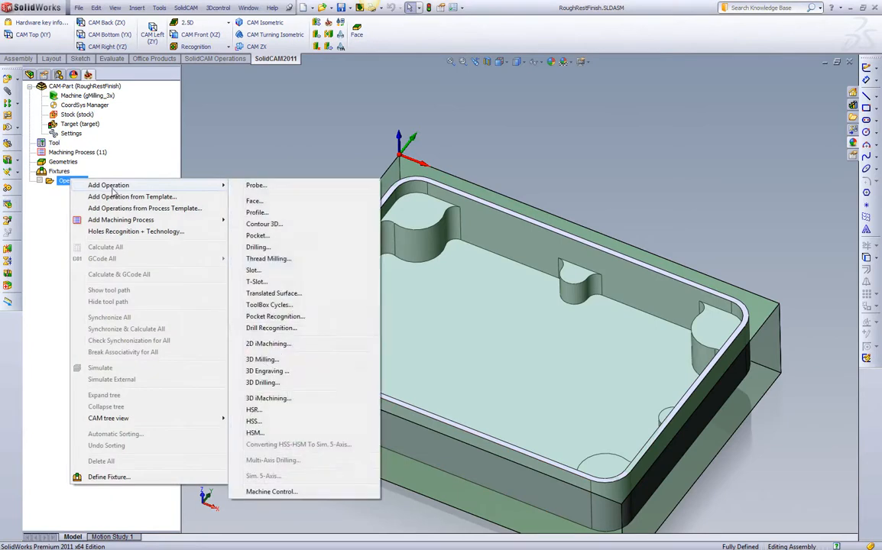
- Add a 2D iMachining operation and define its geometry as an auto-constant Z chain along the pocket floor edge
left_click(315, 345)
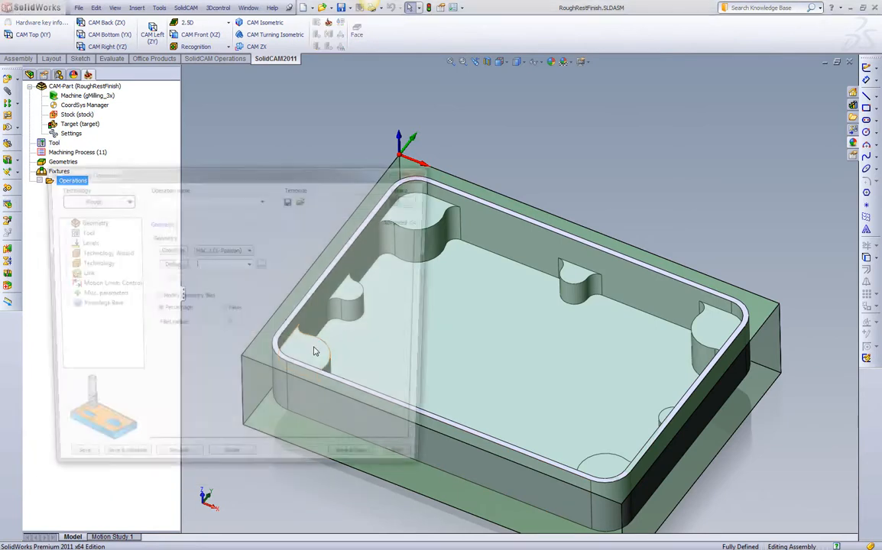
left_click(168, 264)
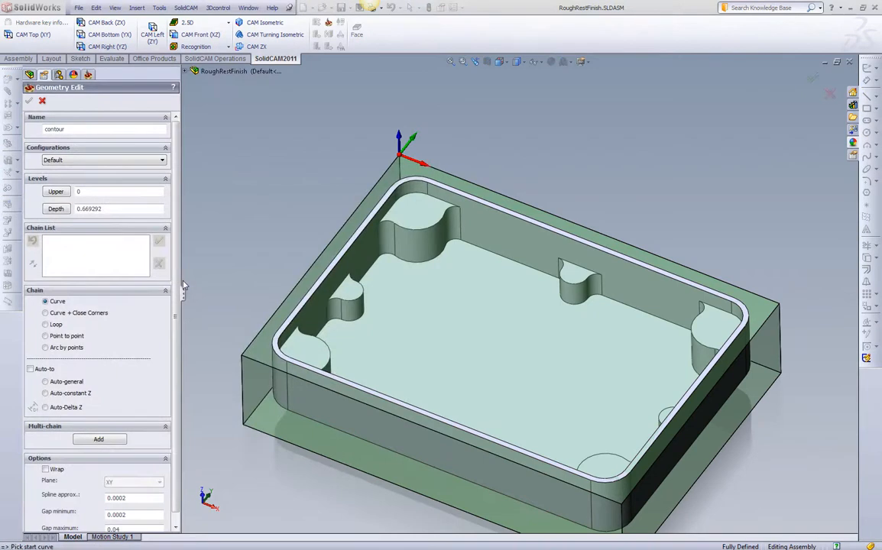
left_click(441, 259)
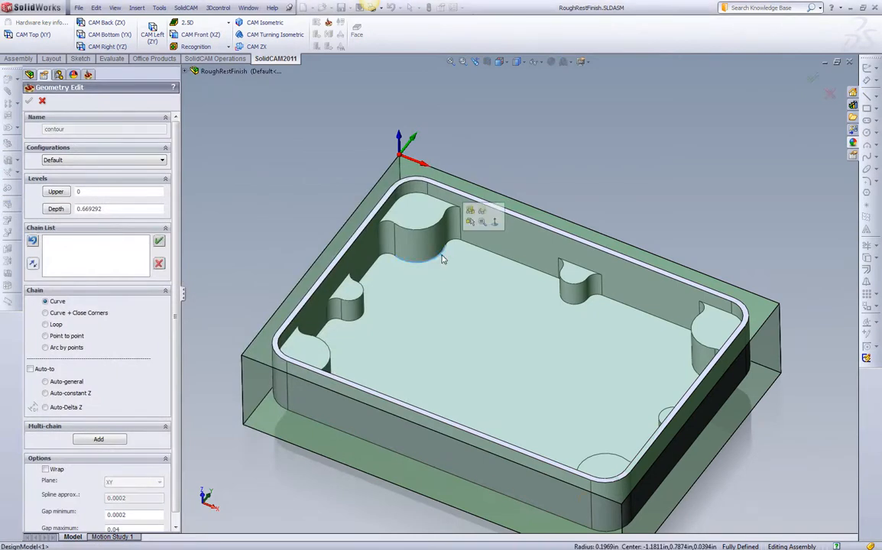
left_click(82, 393)
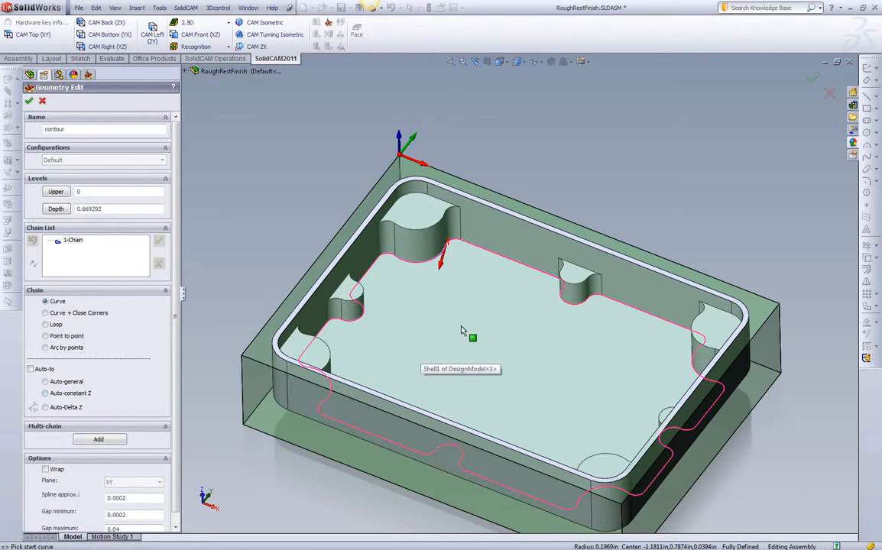
- Take the geometry's depth of 0.433 from the pocket floor and name the geometry Pocket
left_click(57, 209)
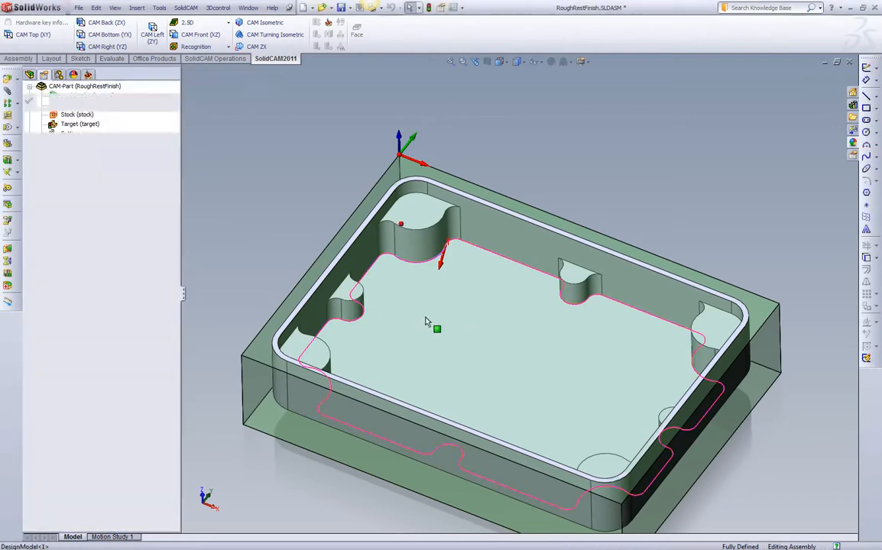
left_click(426, 318)
left_click(29, 102)
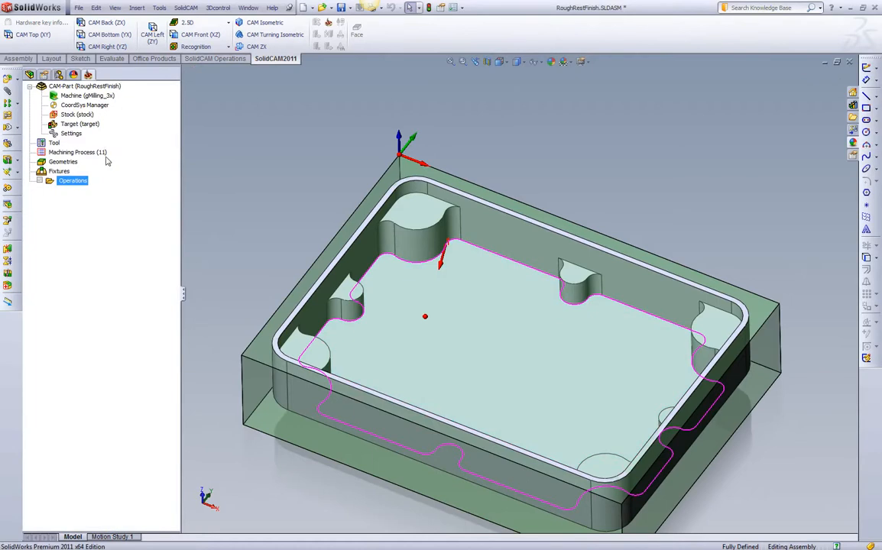
type("Poc")
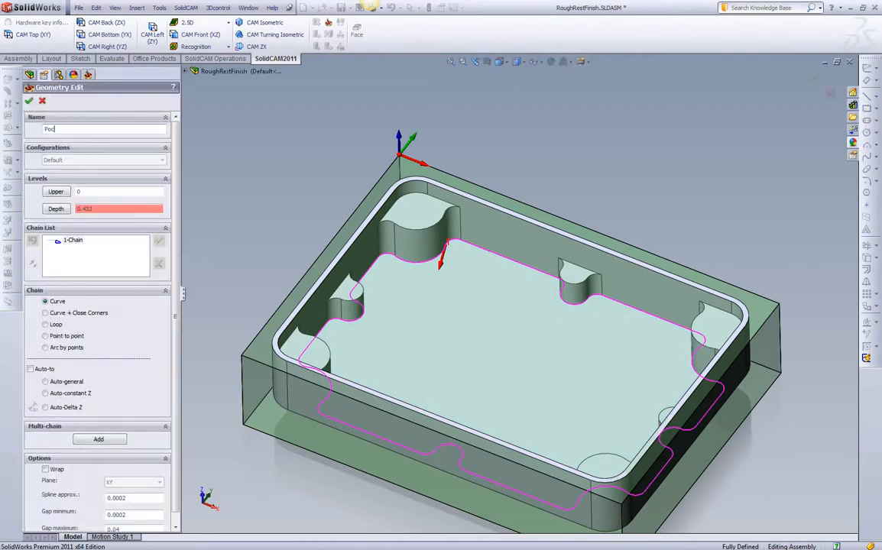
left_click(29, 102)
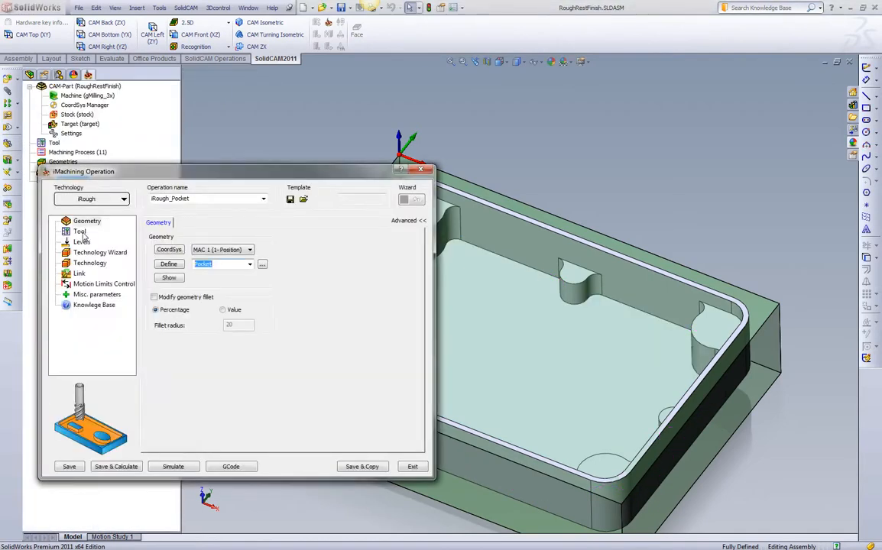
- Assign tool 1, the 0.25 inch end mill, to the iRough_Pocket operation
left_click(80, 231)
left_click(214, 365)
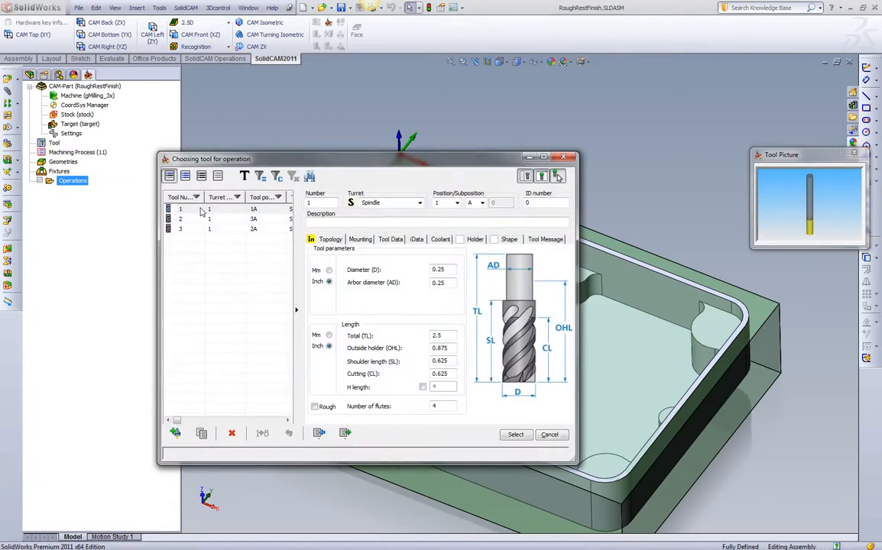
double_click(201, 213)
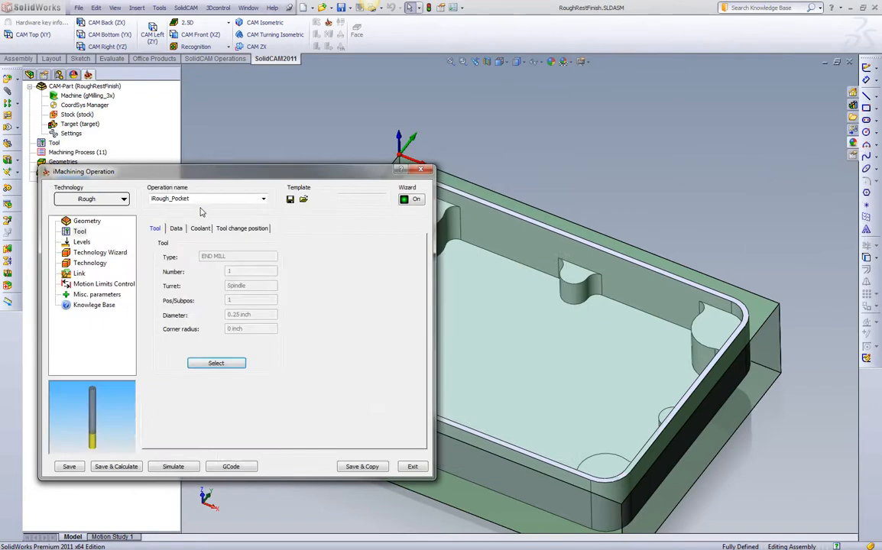
- Review the Technology Wizard cutting conditions, save and calculate iRough_Pocket, and simulate its toolpath in Host CAD mode
left_click(101, 254)
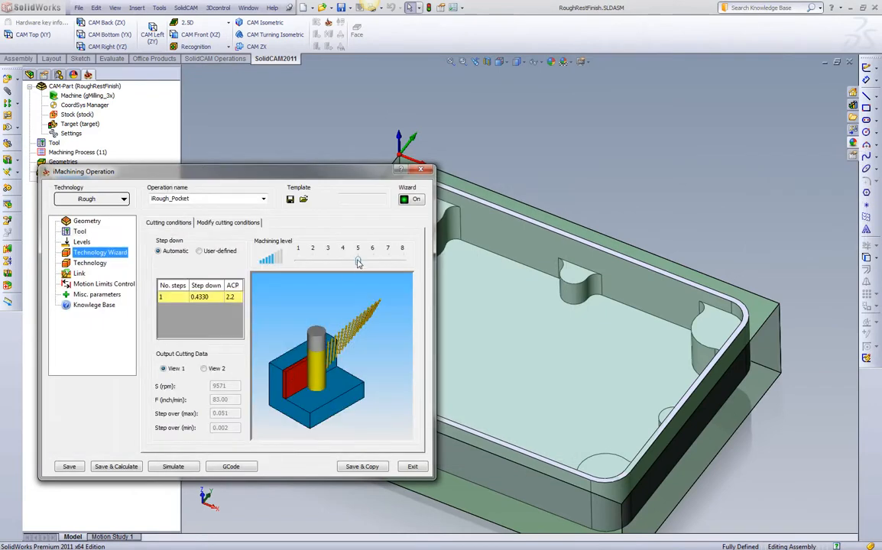
left_click(136, 469)
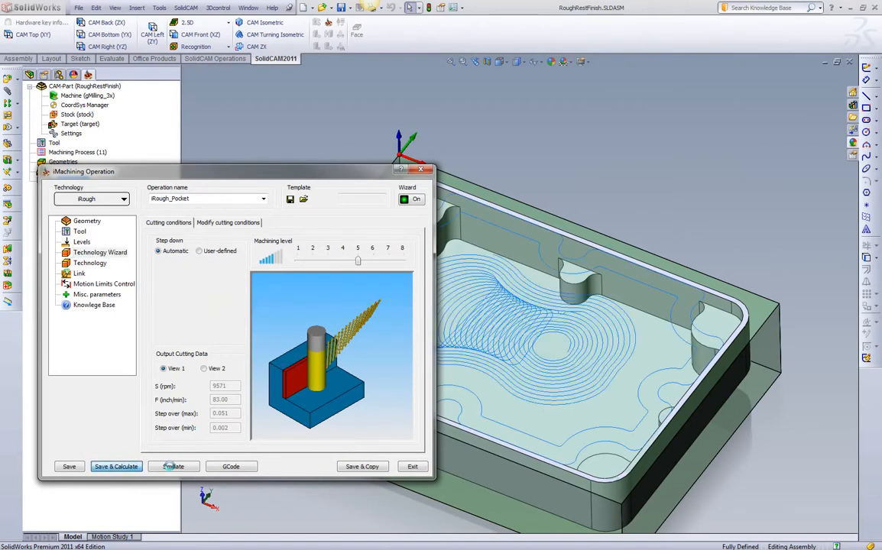
left_click(172, 467)
left_click(122, 432)
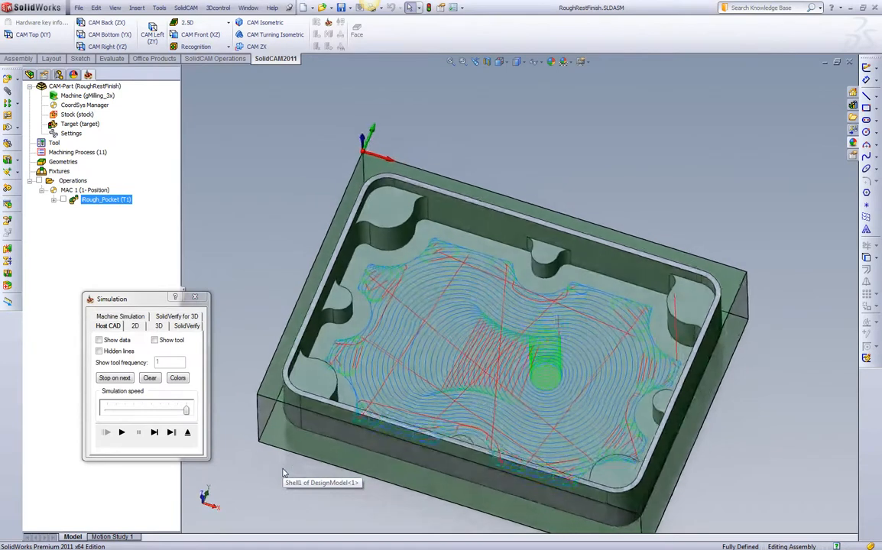
- Simulate the roughing in SolidVerify, examine the machined pocket's corner up close, and close the simulation
left_click(185, 326)
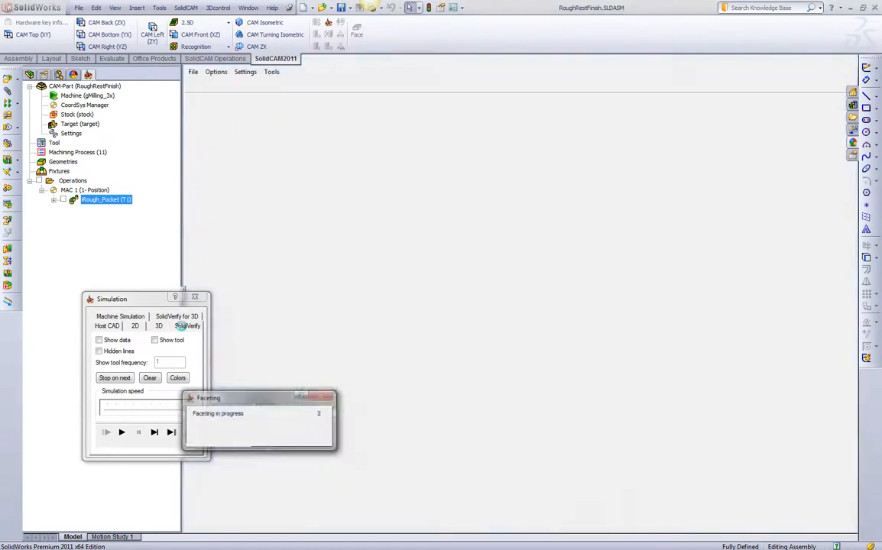
left_click(123, 434)
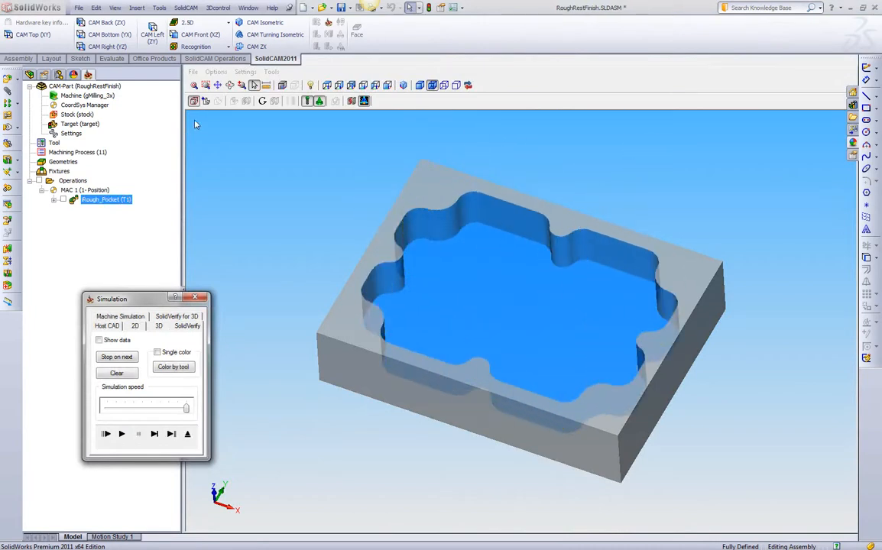
middle_click_drag(374, 277, 495, 284)
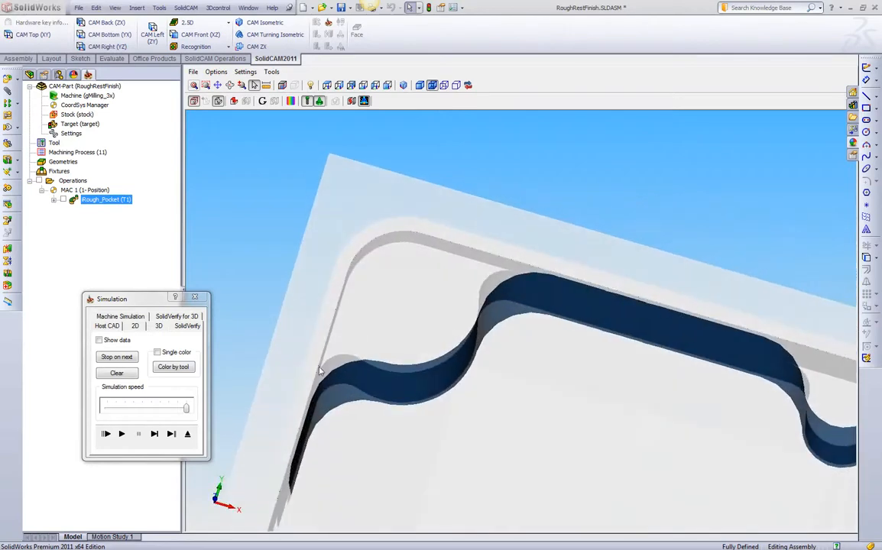
scroll(336, 367, "up", 5)
scroll(336, 367, "up", 3)
left_click(194, 296)
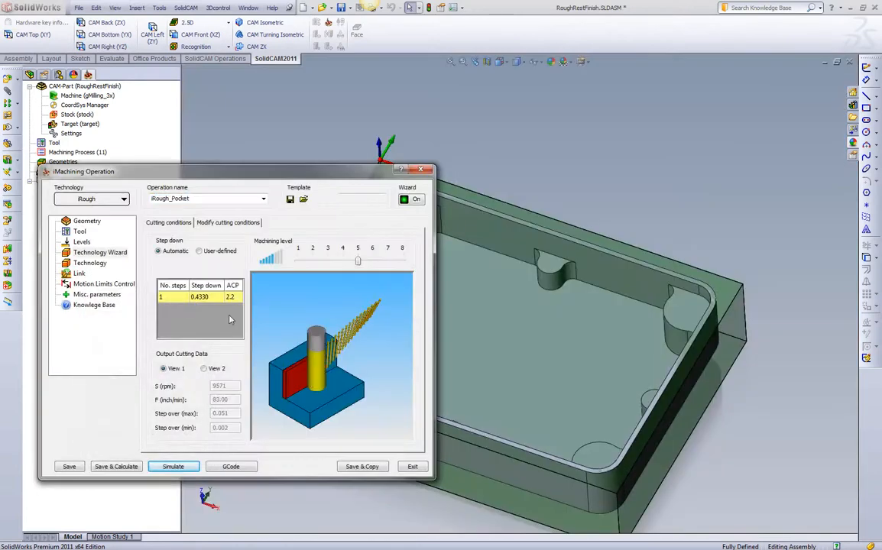
- Save and copy the roughing operation, and change the copy's technology to iRest
middle_click_drag(444, 164, 484, 203)
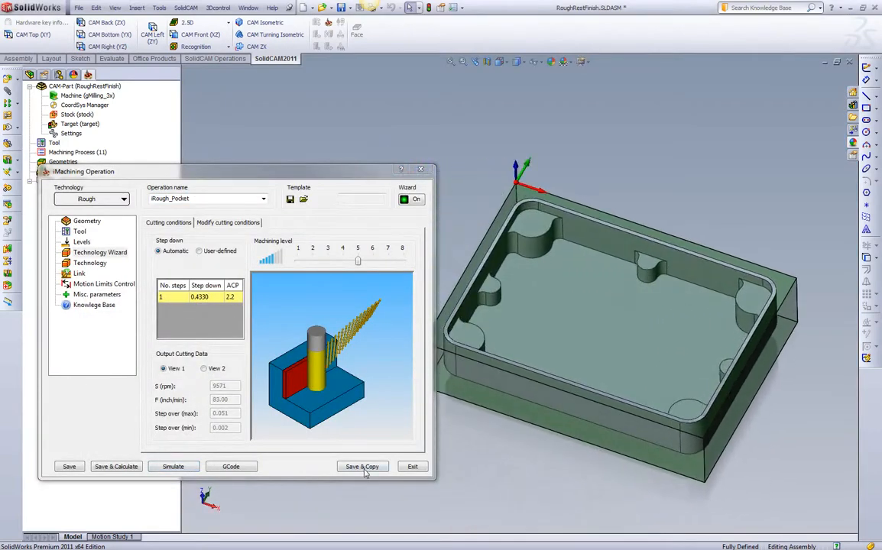
left_click(362, 467)
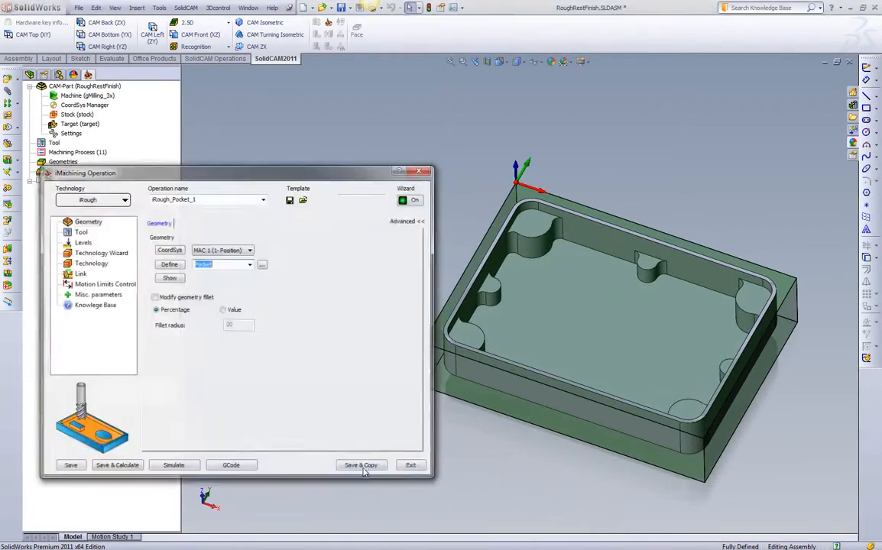
left_click(123, 200)
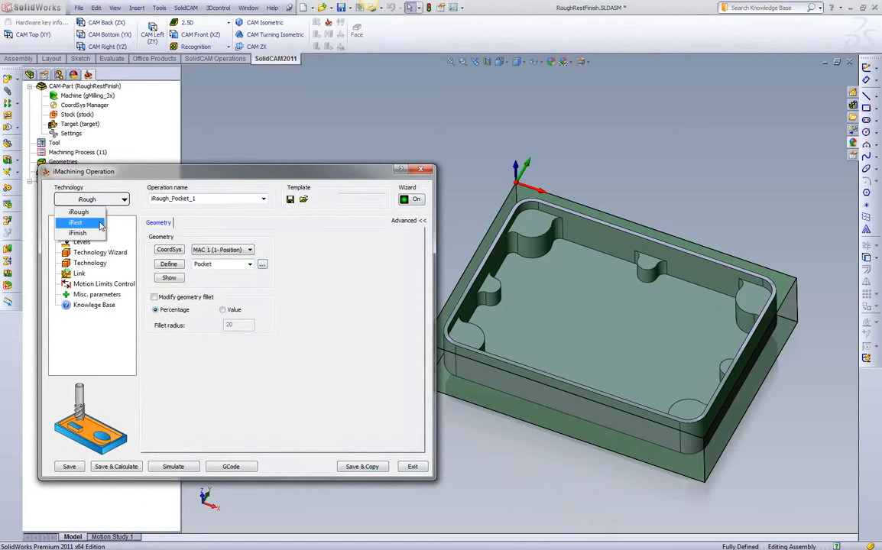
left_click(99, 223)
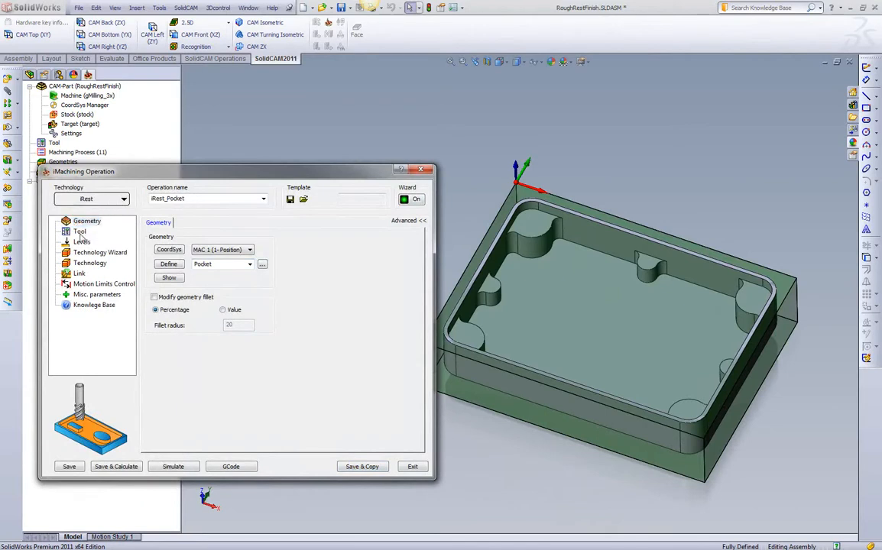
- Assign tool 2, the 0.1875 inch end mill, to iRest_Pocket and accept recalculating the thin wall thickness and channel width
left_click(80, 232)
left_click(230, 365)
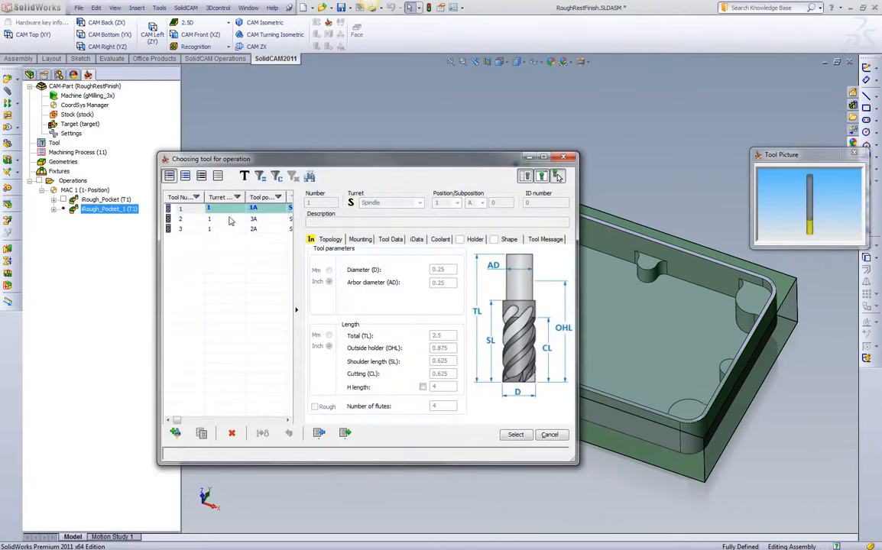
double_click(230, 219)
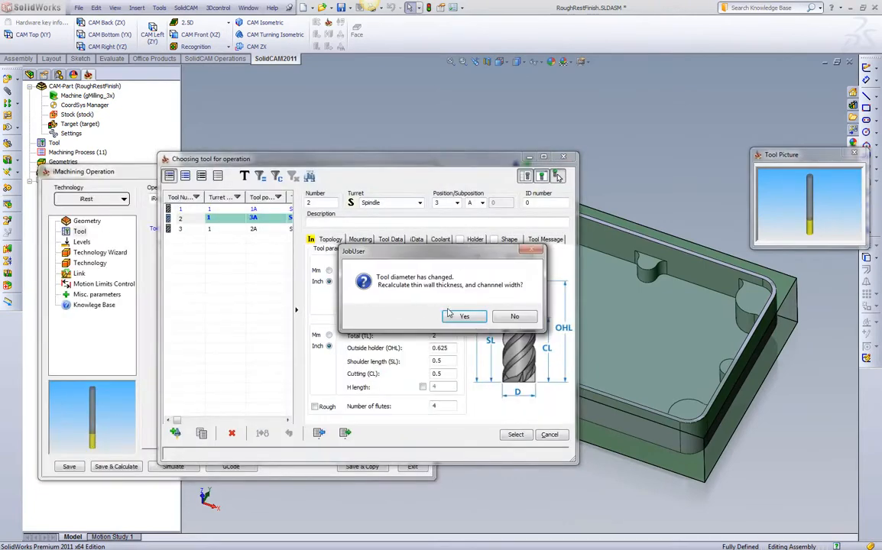
left_click(459, 316)
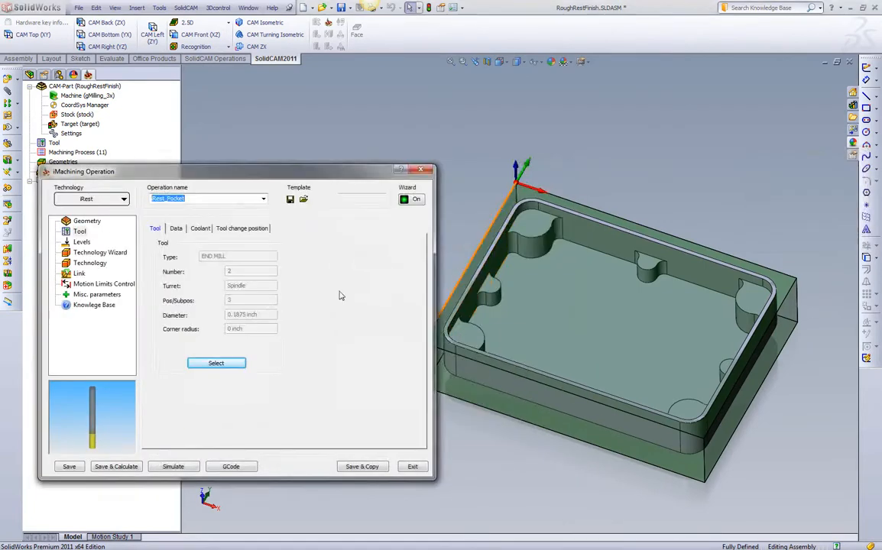
- Save and calculate iRest_Pocket with automatic step down, and simulate it in SolidVerify at a slightly reduced speed
left_click(98, 253)
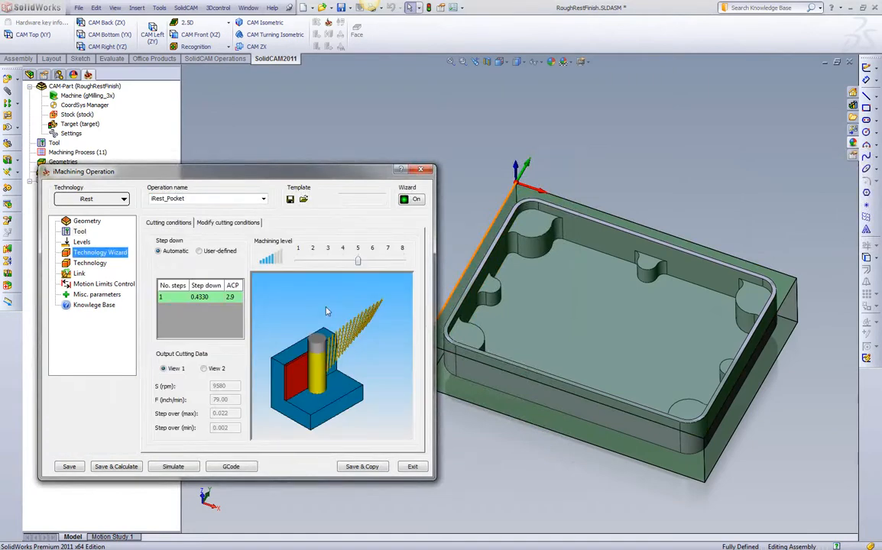
left_click(131, 468)
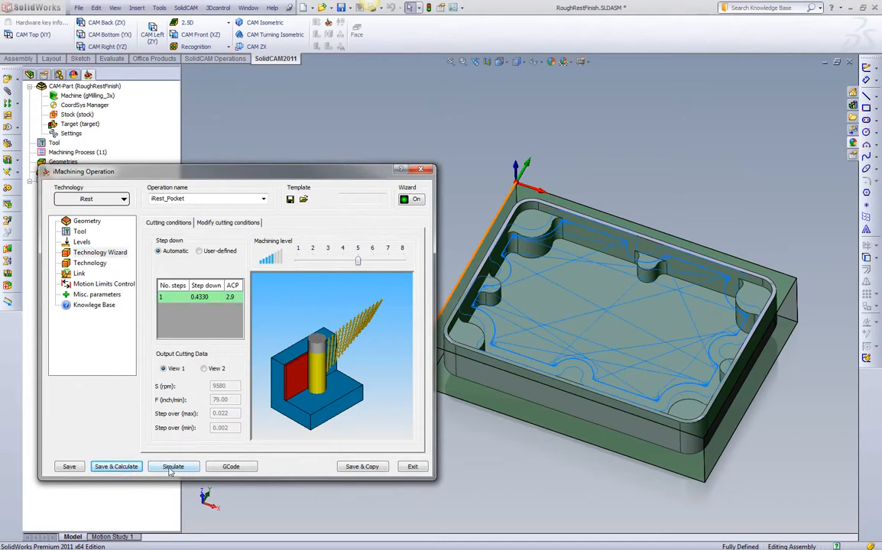
left_click(172, 467)
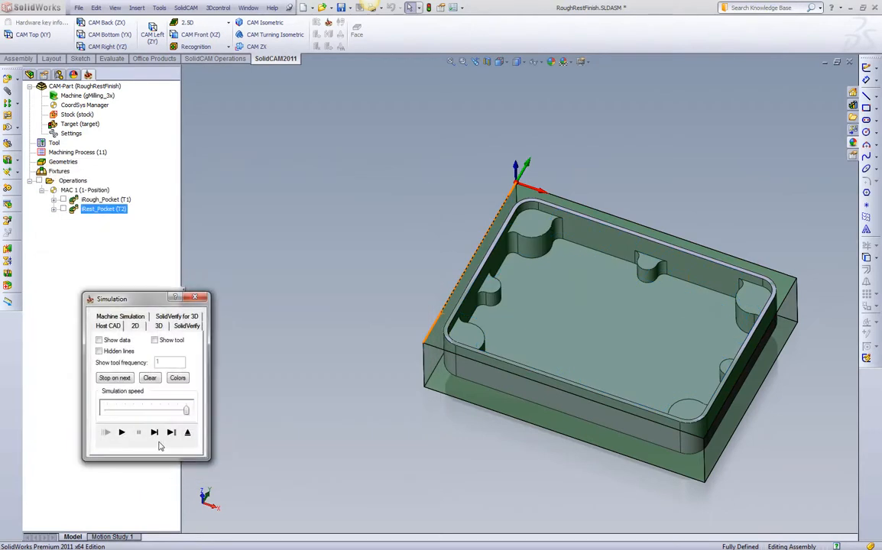
left_click(185, 327)
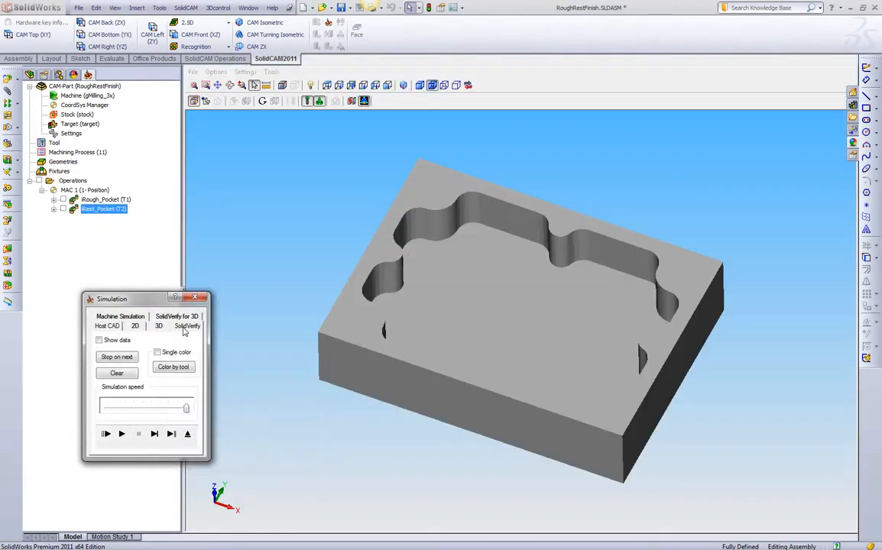
left_click(163, 410)
left_click(121, 434)
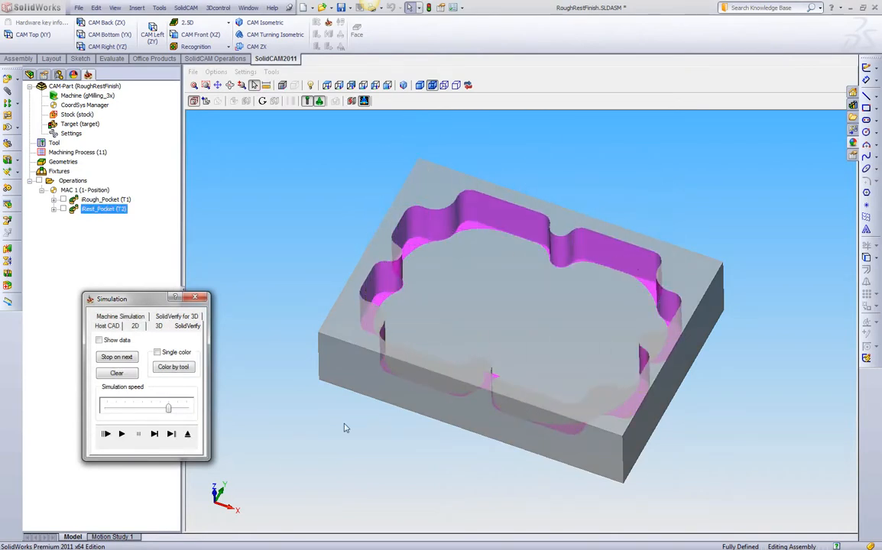
- Examine the rest-machined areas from a tilted view and replay the iRest_Pocket simulation slowly, raising the speed in stages
key("Down")
key("Down")
key("Down")
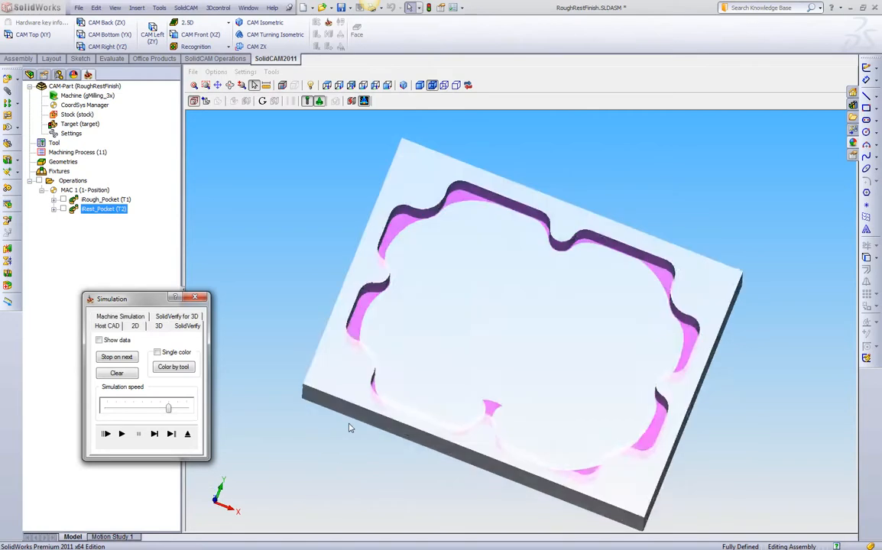
key("Up")
key("Up")
key("Up")
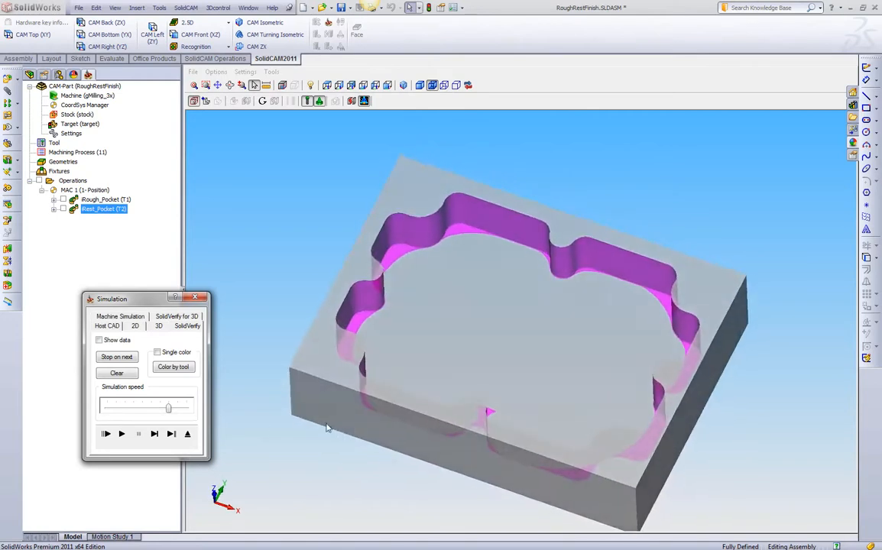
left_click_drag(168, 411, 127, 411)
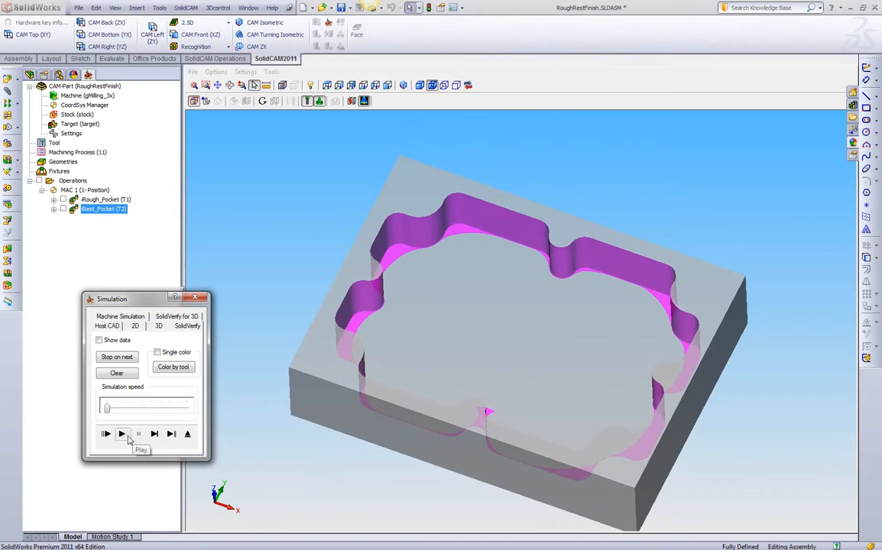
left_click(121, 434)
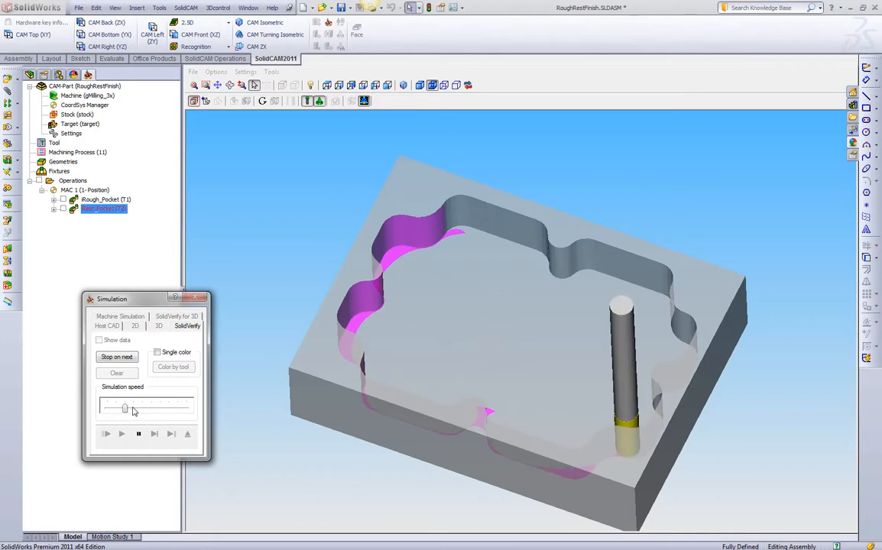
left_click_drag(133, 411, 151, 411)
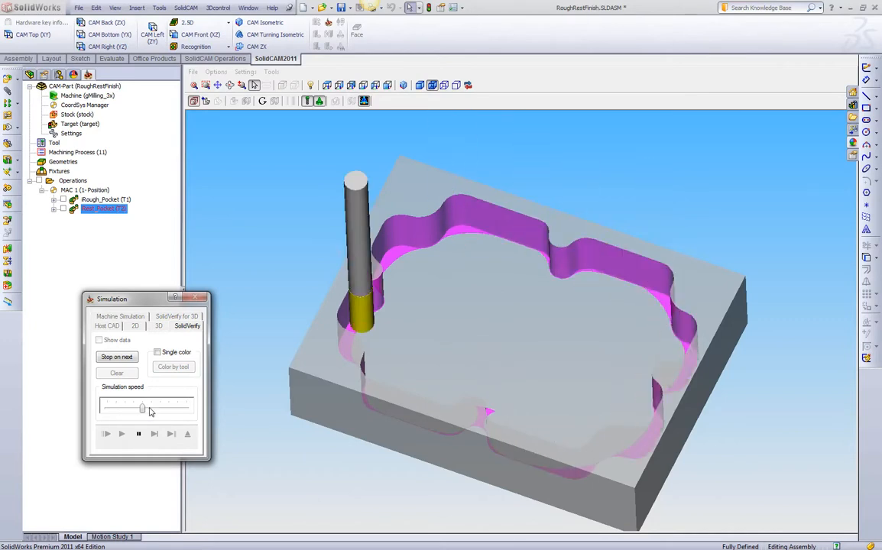
left_click_drag(157, 412, 174, 411)
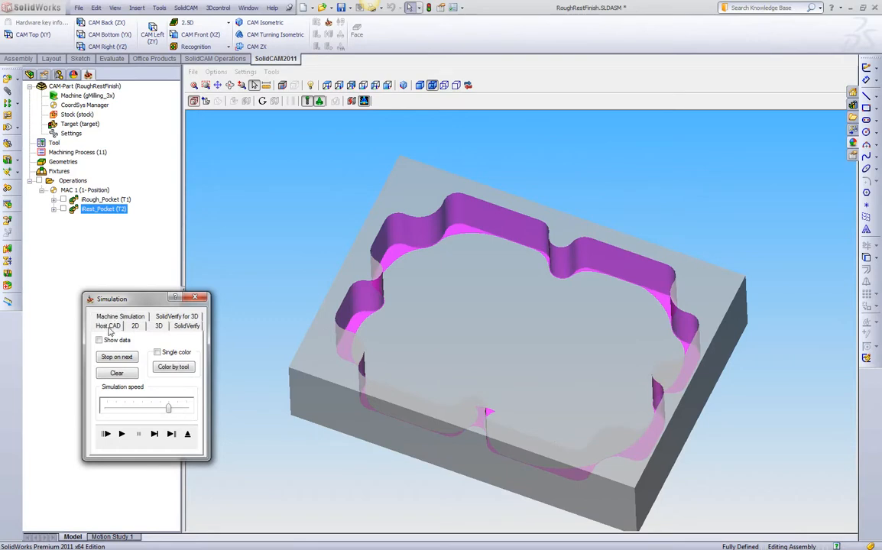
- Run the Host CAD simulation of iRest_Pocket, inspect its toolpath side-on and in isometric view, and exit the simulation
left_click(108, 325)
left_click(122, 432)
middle_click_drag(409, 457, 433, 438)
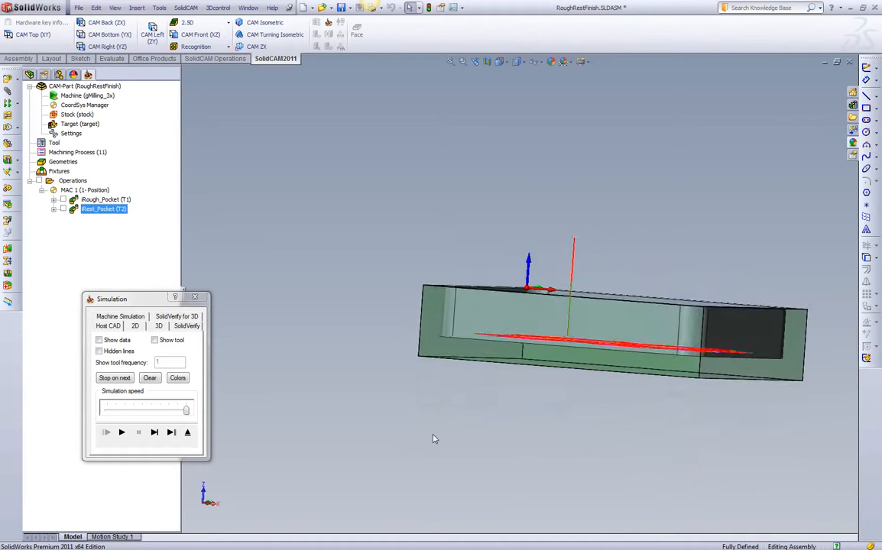
key("ctrl+7")
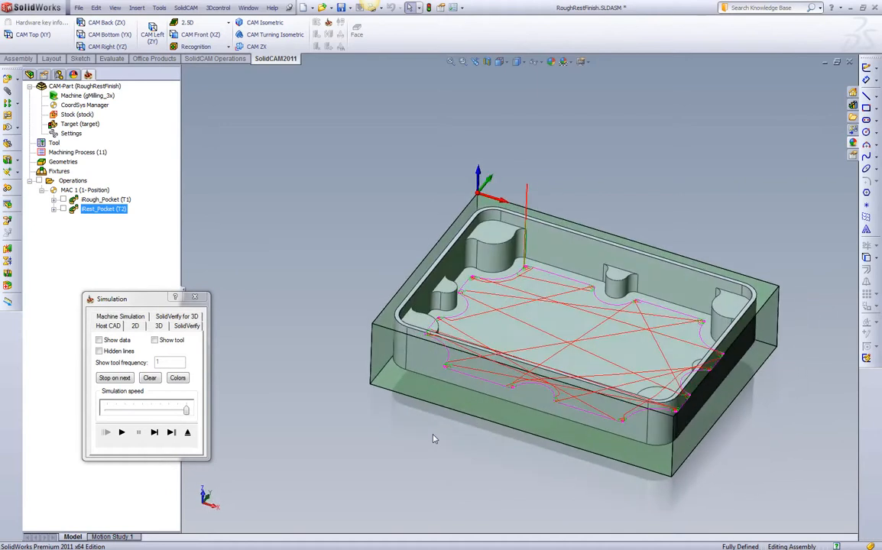
scroll(567, 299, "down", 2)
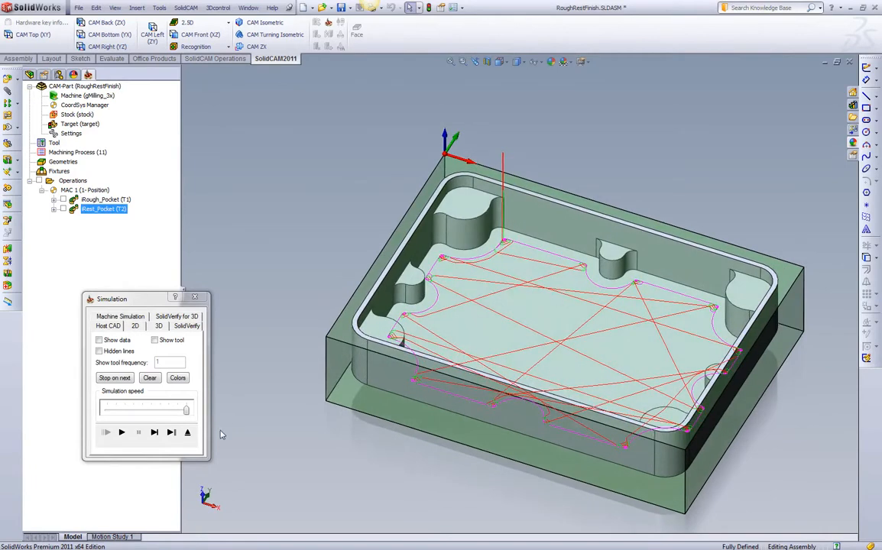
left_click(188, 433)
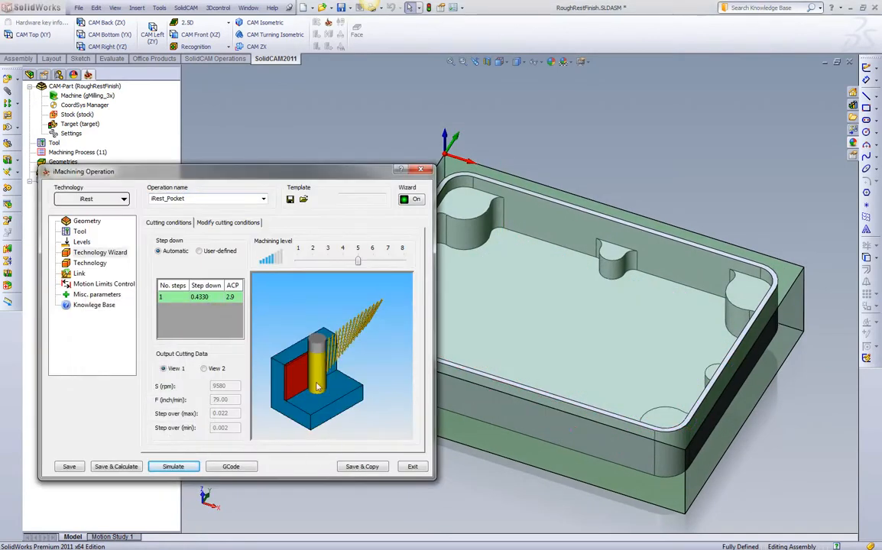
- Save and copy the iRest_Pocket operation, and change the copy's technology to iFinish
left_click(356, 467)
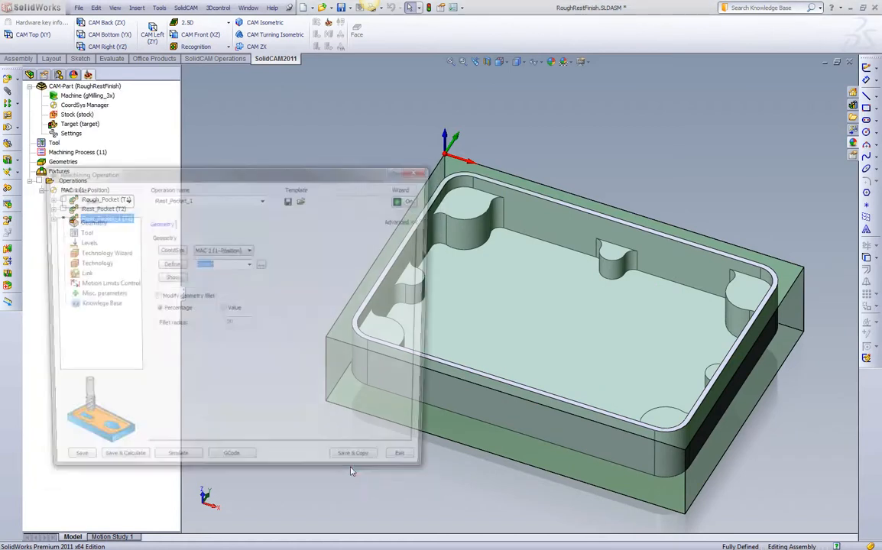
left_click(123, 200)
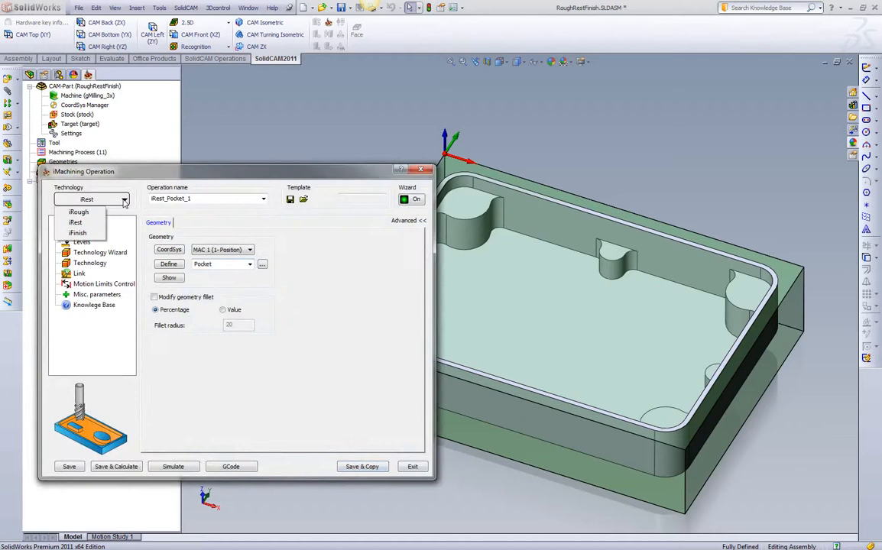
left_click(86, 234)
- Assign tool 3, the 0.125 inch end mill, to iFinish_Pocket and accept the recalculation prompt
left_click(80, 231)
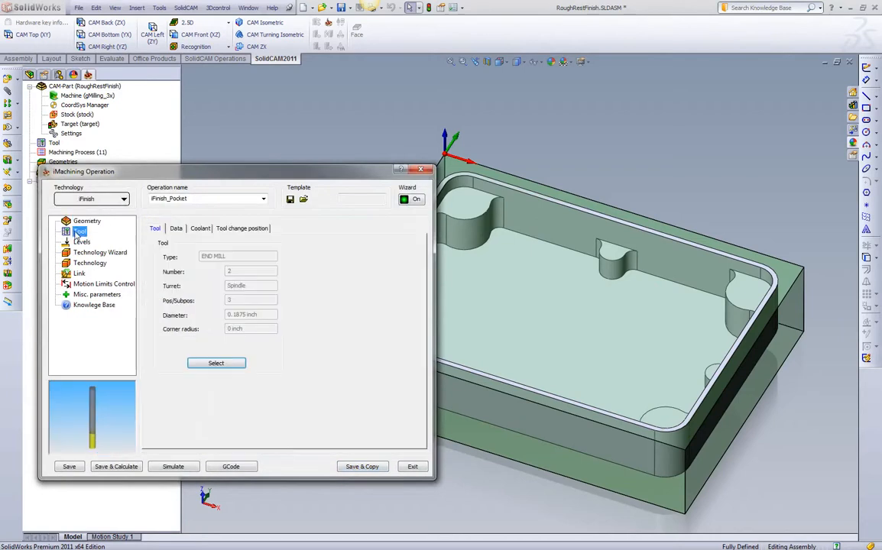
left_click(216, 362)
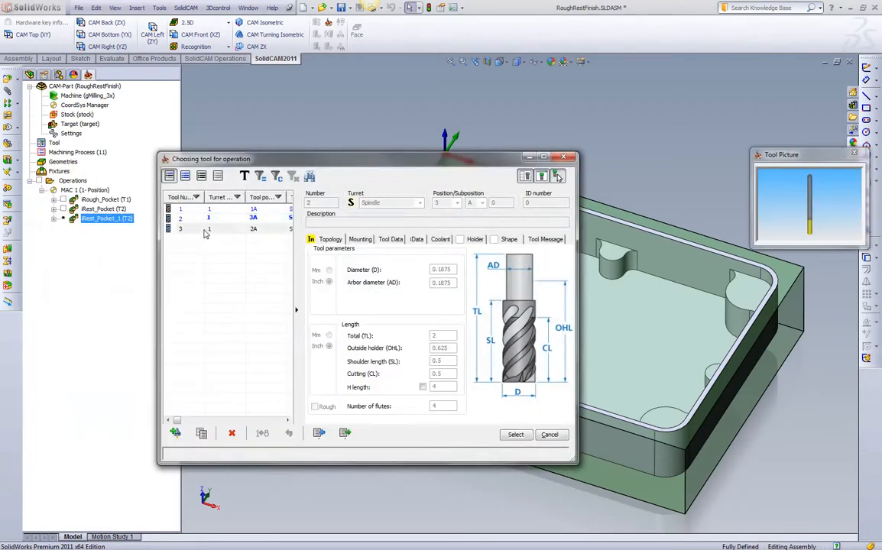
left_click(205, 229)
left_click(515, 434)
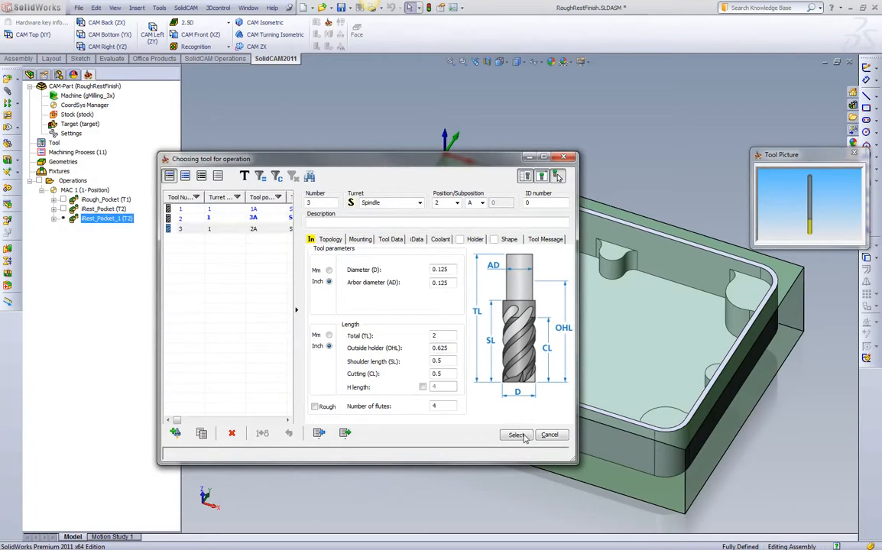
left_click(465, 316)
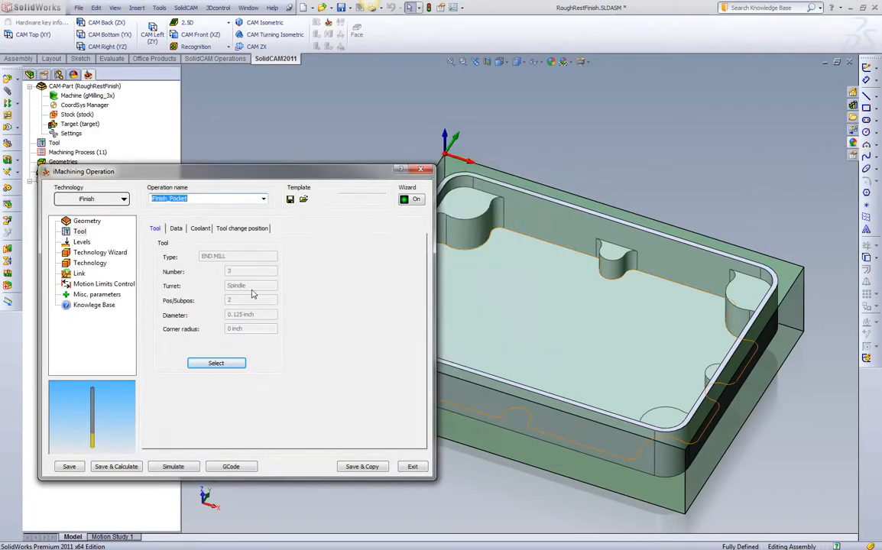
- Save and calculate iFinish_Pocket with automatic step down, and load it in the SolidVerify simulation
left_click(100, 252)
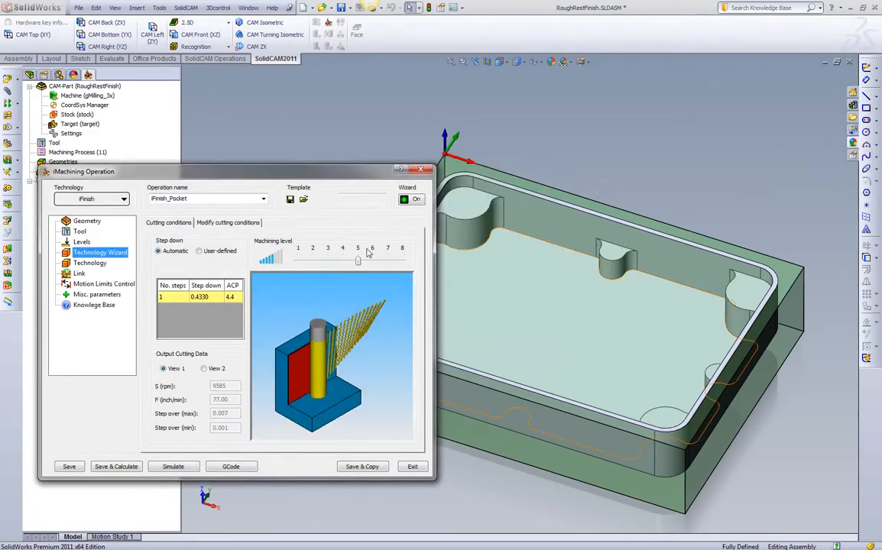
left_click(116, 466)
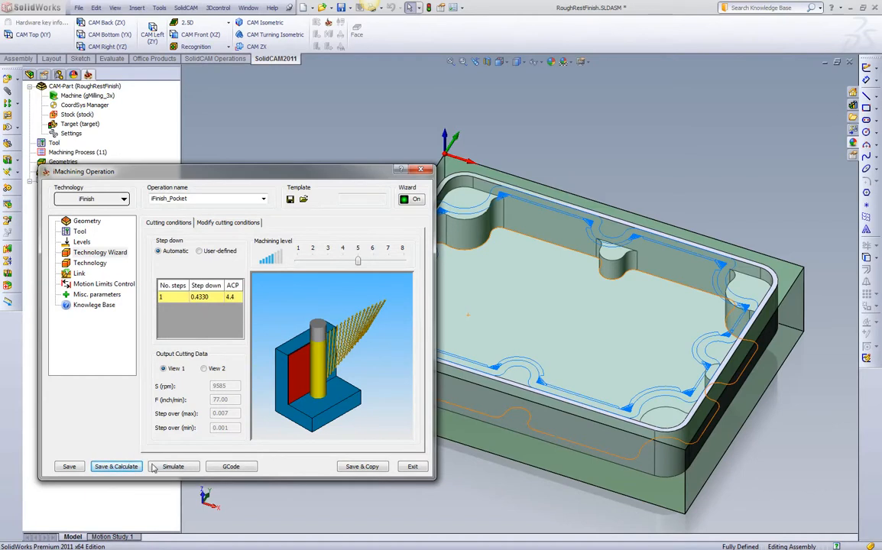
left_click(152, 466)
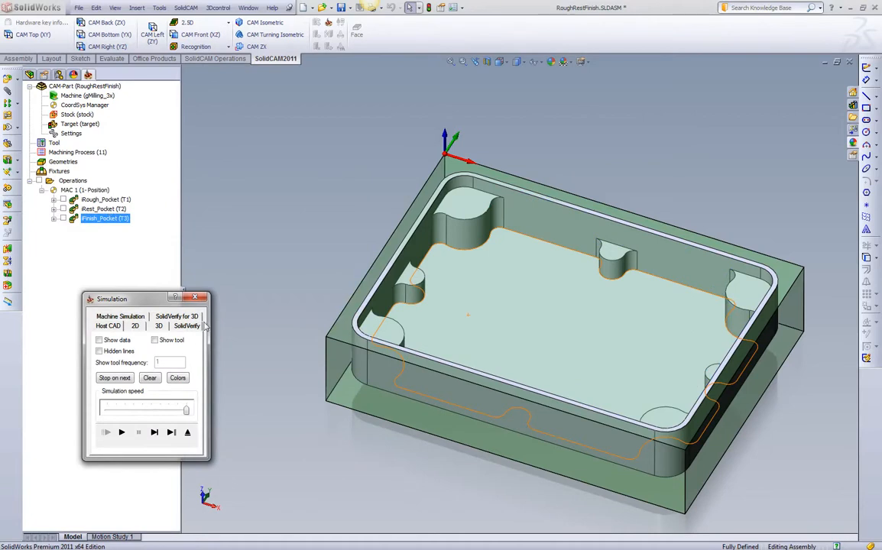
left_click(178, 327)
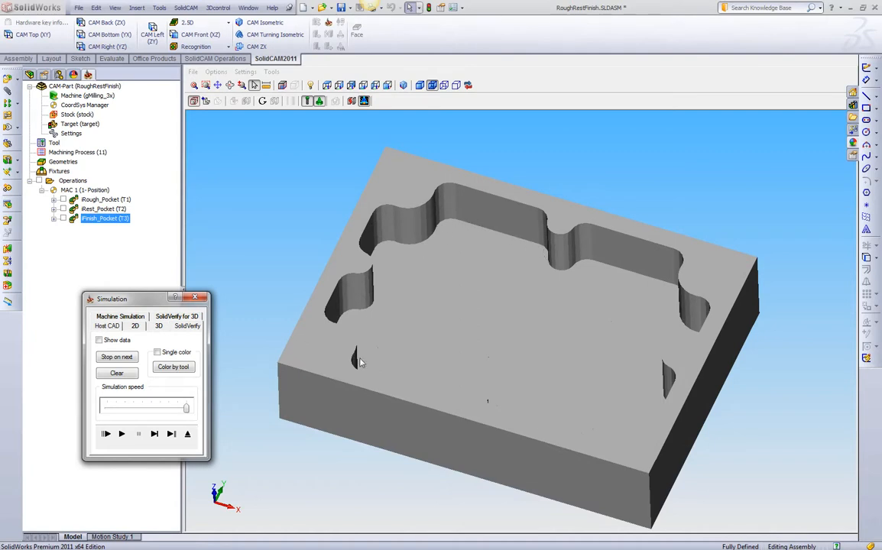
- Simulate the iFinish_Pocket tool motion in a wireframe top view and pause it partway along the pocket wall
left_click(328, 86)
left_click(445, 86)
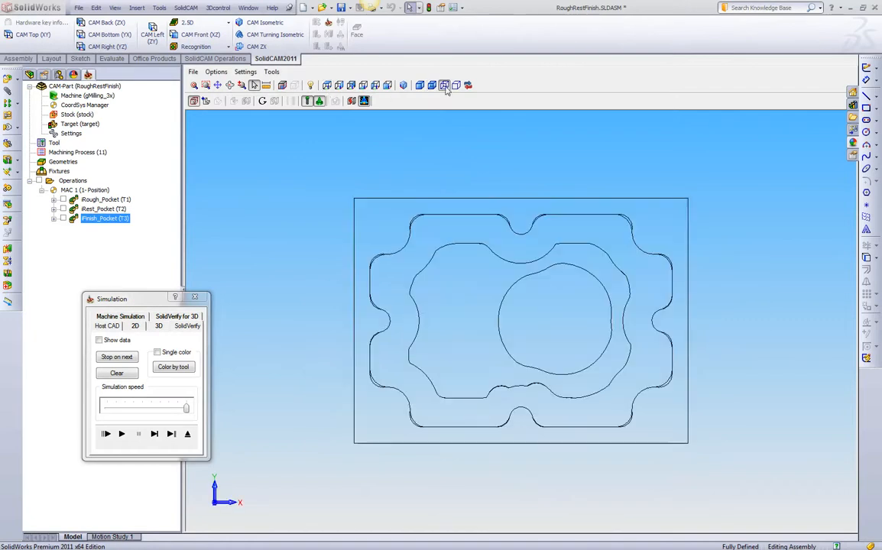
scroll(496, 250, "down", 2)
left_click(155, 434)
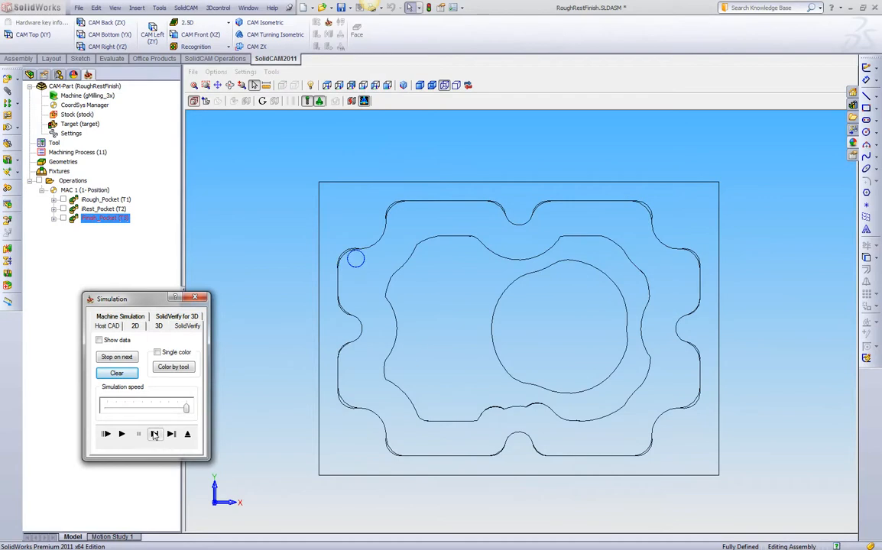
left_click(122, 434)
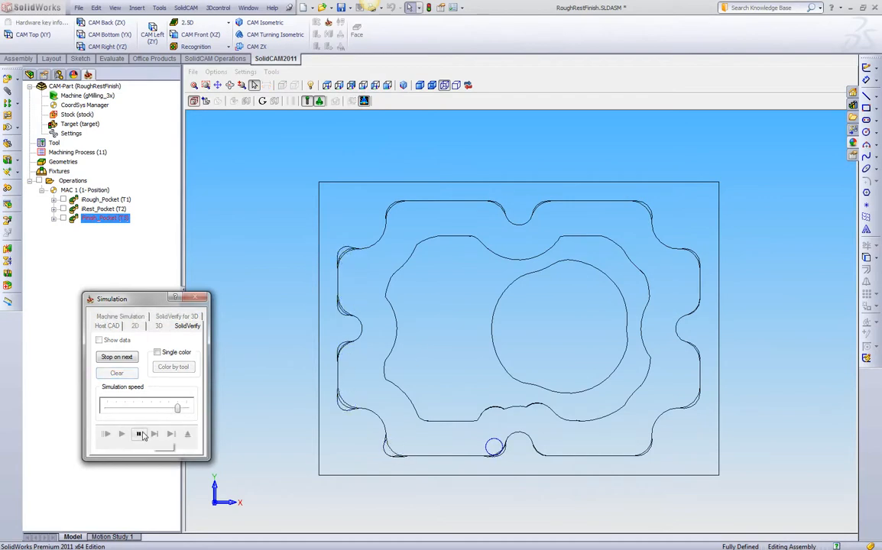
left_click(139, 434)
- Run the rest of the iFinish_Pocket simulation in a shaded, tilted view at a reduced speed
left_click(419, 86)
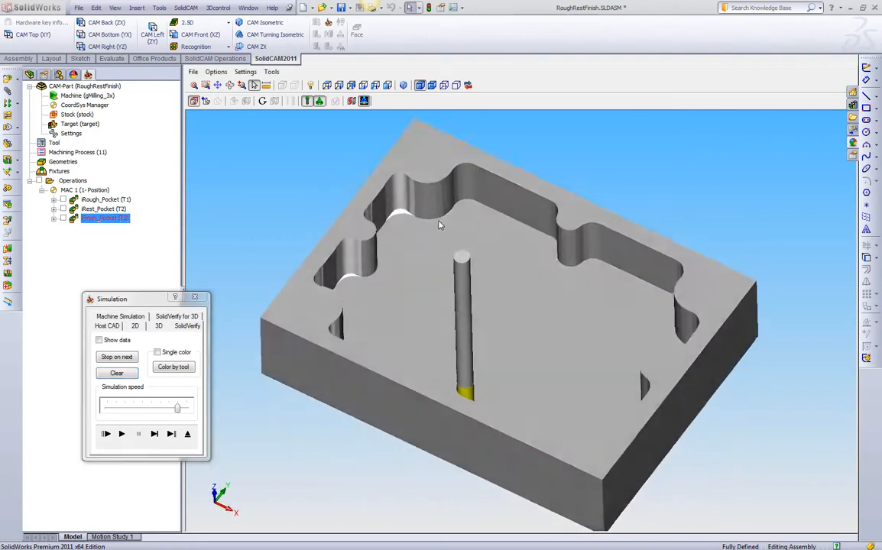
left_click(122, 434)
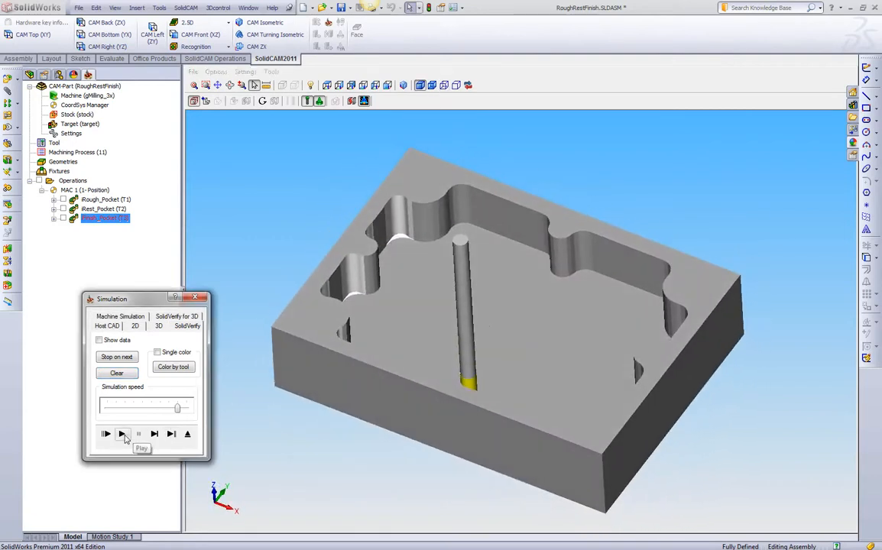
left_click(139, 408)
left_click(123, 434)
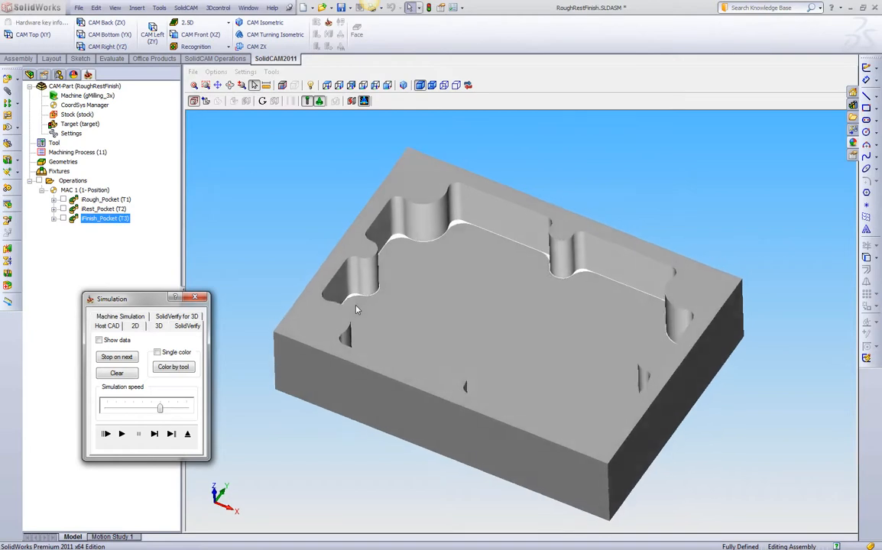
- Simulate the rough, rest and finish operations together in SolidVerify, and exit the simulation
left_click(107, 199, "shift")
left_click(121, 434)
left_click(123, 434)
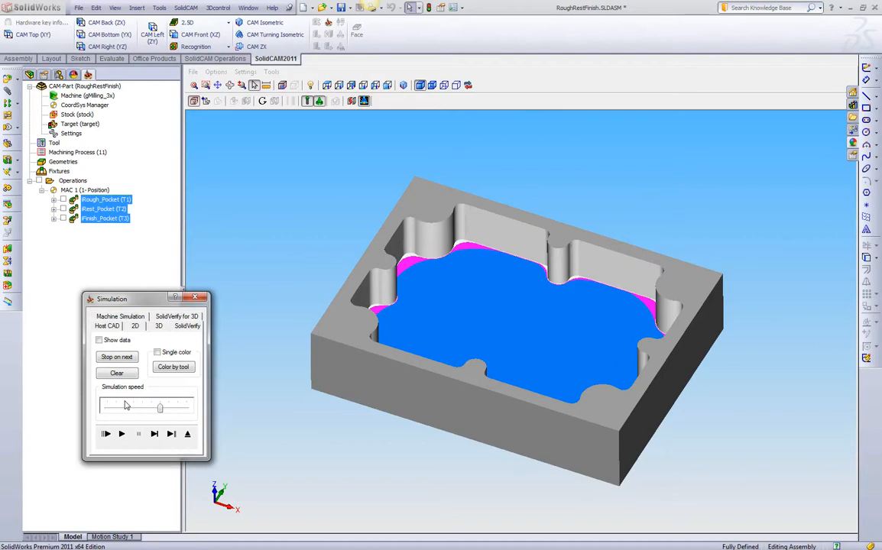
left_click(188, 434)
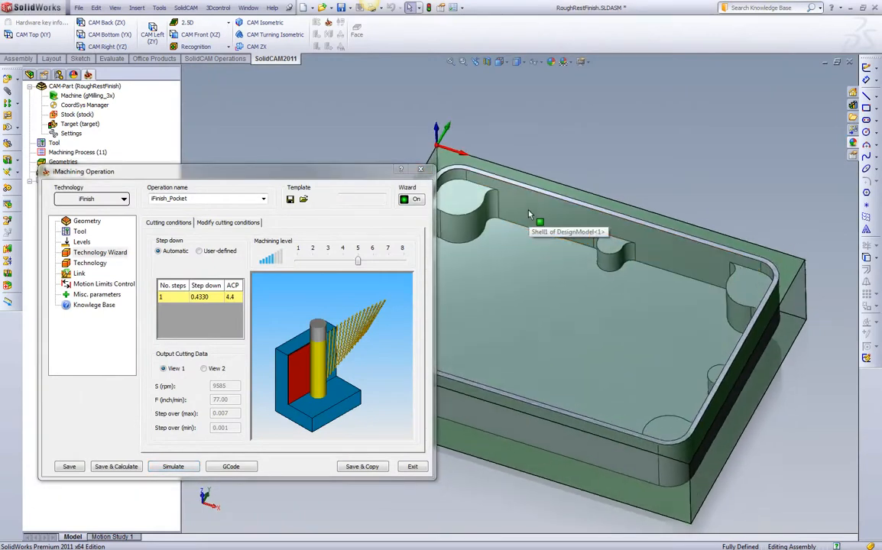
- Close the finish operation, suppress iRest_Pocket and reorder the operations so iFinish_Pocket directly follows iRough_Pocket
left_click(421, 168)
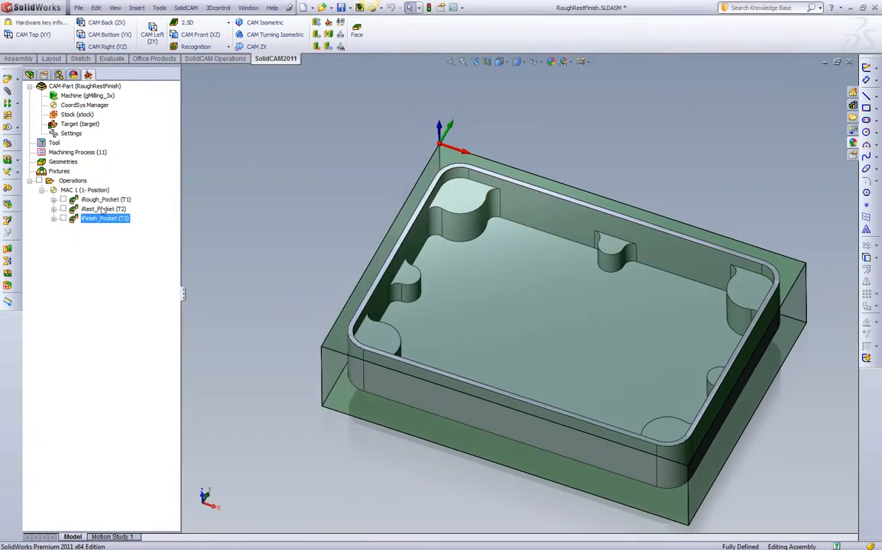
left_click(102, 210)
right_click(103, 211)
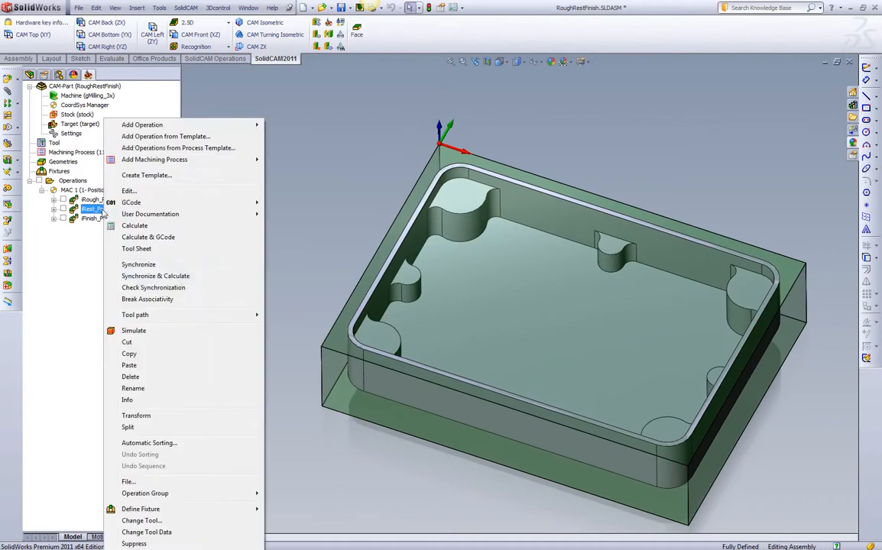
left_click(165, 545)
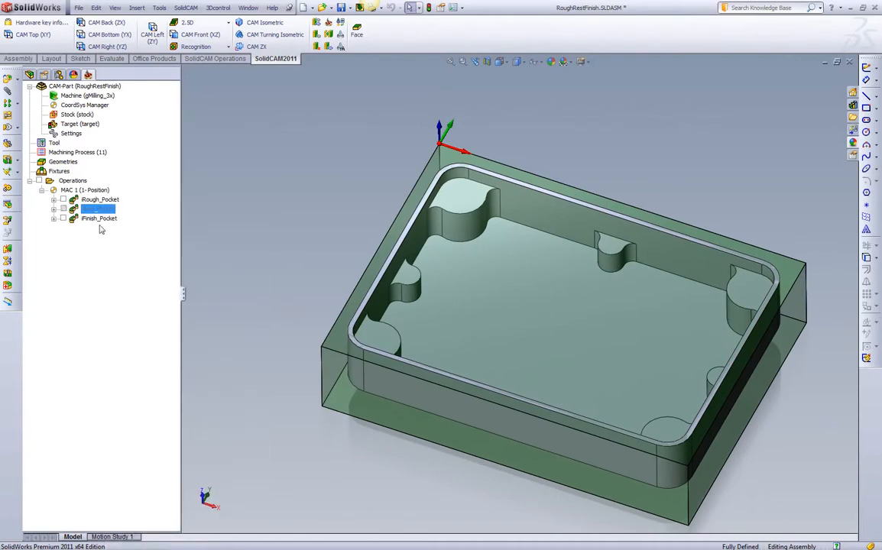
left_click_drag(97, 218, 98, 222)
- Set the parent operation in iFinish_Pocket's rest data to iRough_Pocket, try to calculate it, and save the operation
double_click(103, 209)
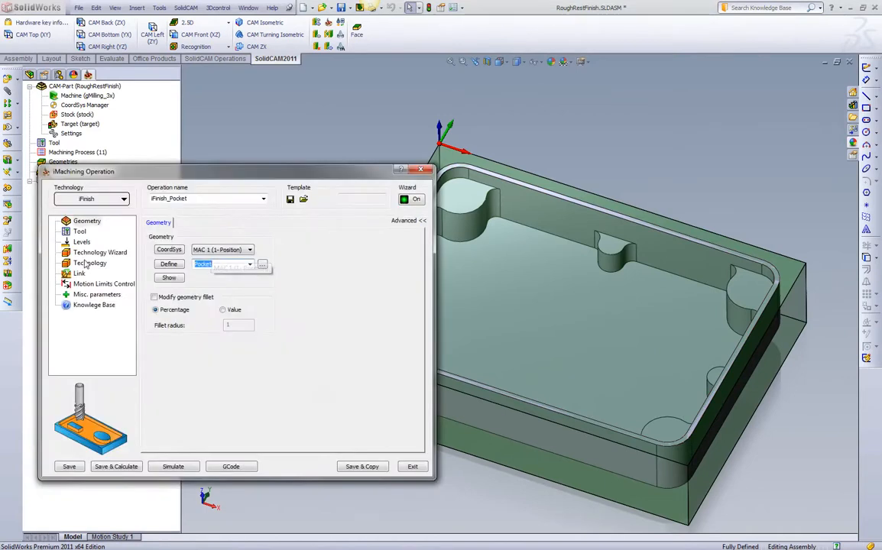
left_click(87, 264)
left_click(223, 223)
left_click(273, 255)
left_click(246, 268)
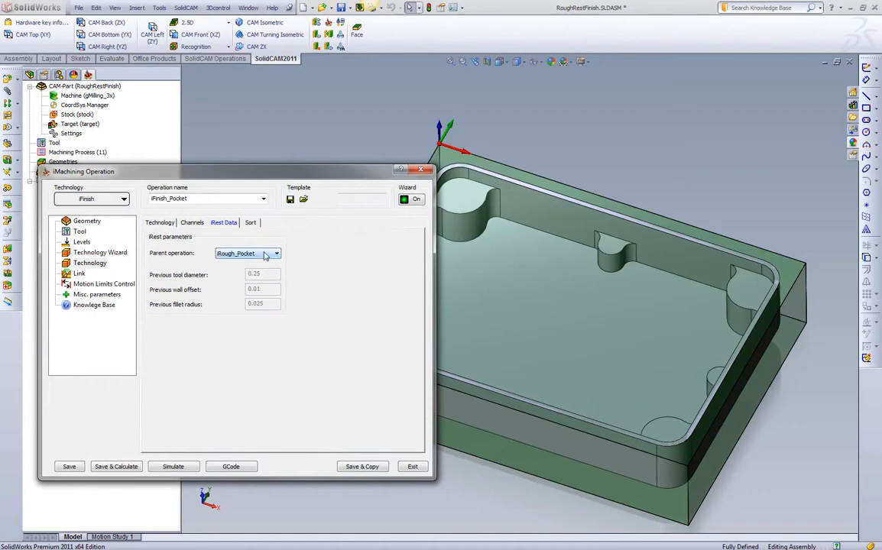
left_click(127, 467)
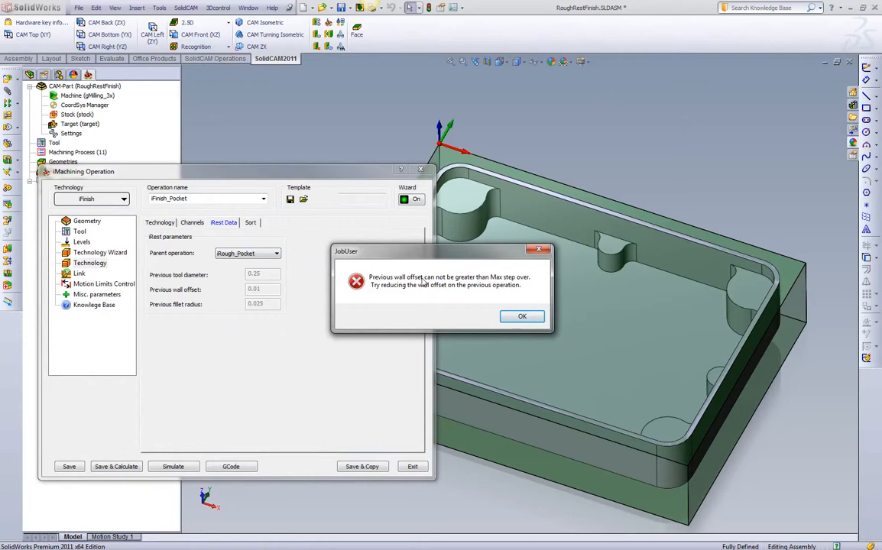
left_click(523, 316)
left_click(68, 466)
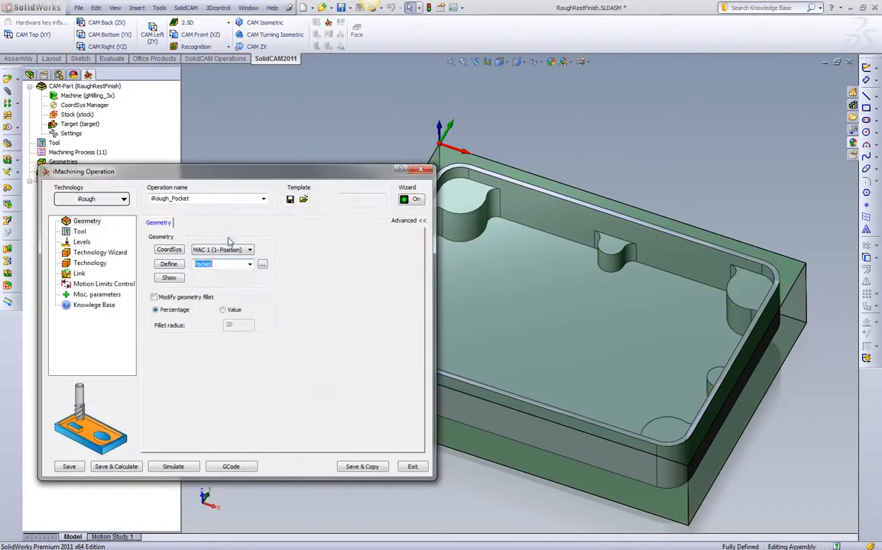
- Set iRough_Pocket's wall/island offset to 0.003, save and calculate the operation, and exit it
left_click(90, 263)
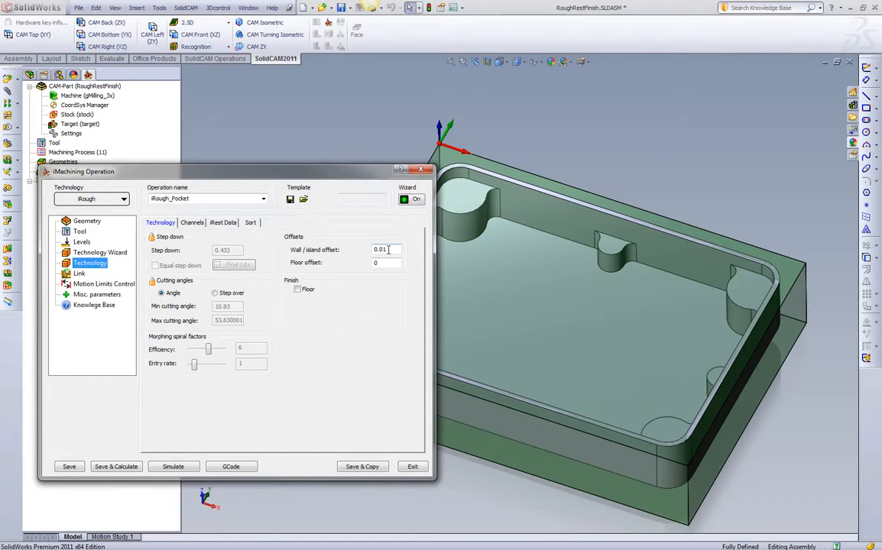
double_click(388, 250)
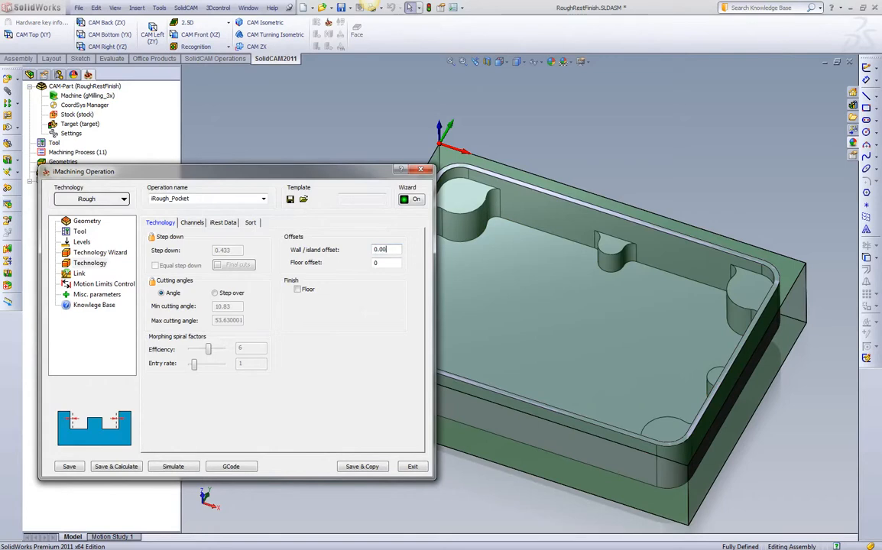
left_click(113, 467)
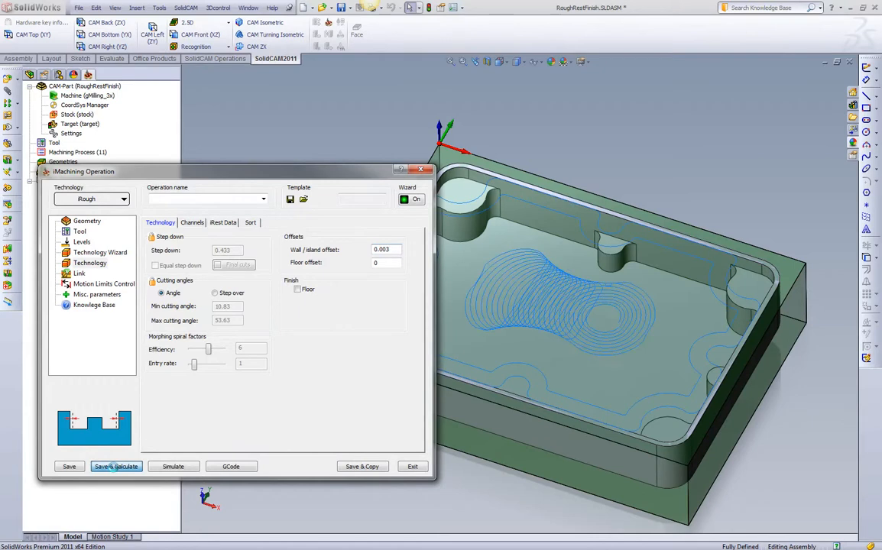
left_click(406, 467)
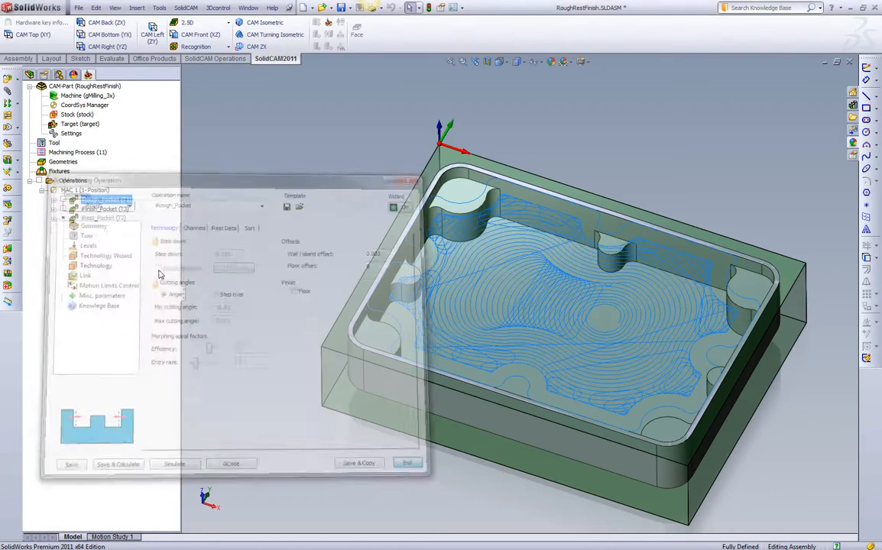
- Reopen iFinish_Pocket, choose iRough_Pocket as the parent operation in its rest data, and save and calculate it
double_click(107, 209)
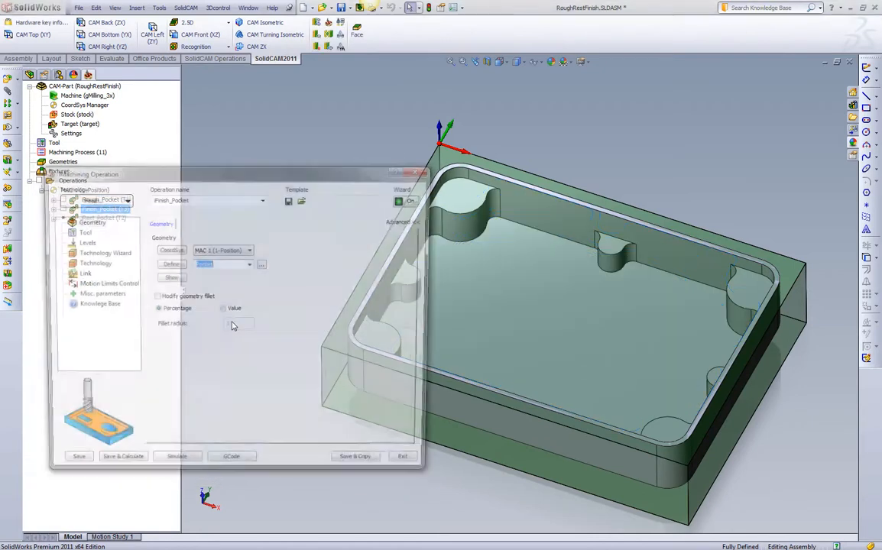
left_click(89, 263)
left_click(224, 222)
left_click(260, 253)
left_click(245, 271)
left_click(117, 466)
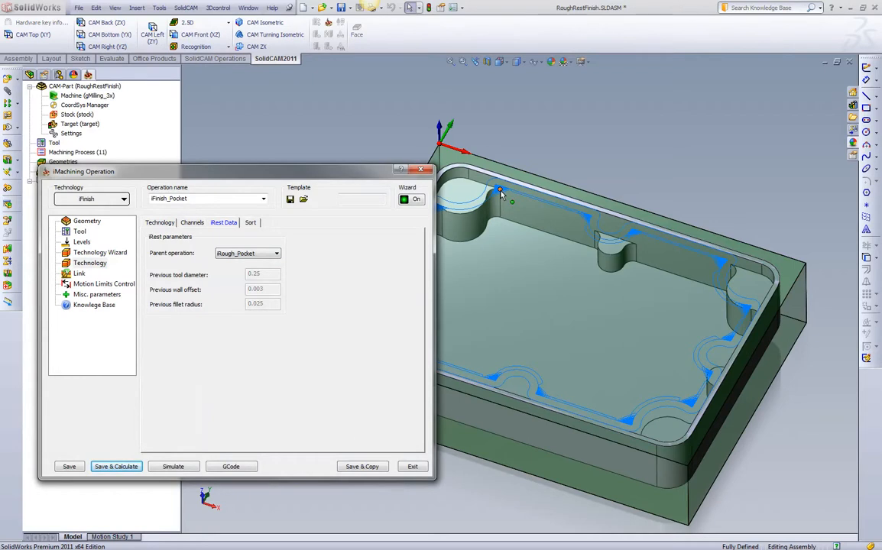
- Simulate iRough_Pocket and iFinish_Pocket together in SolidVerify at a reduced speed
left_click(173, 467)
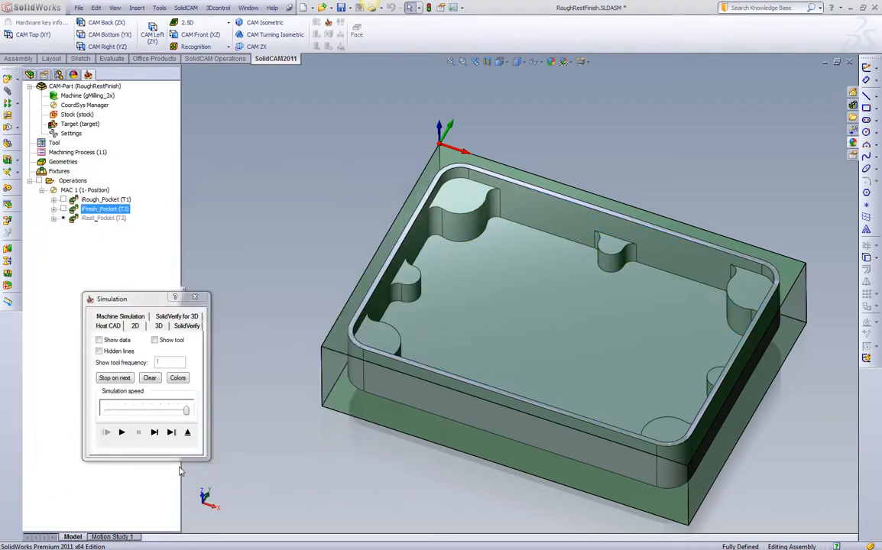
left_click(107, 200, "ctrl")
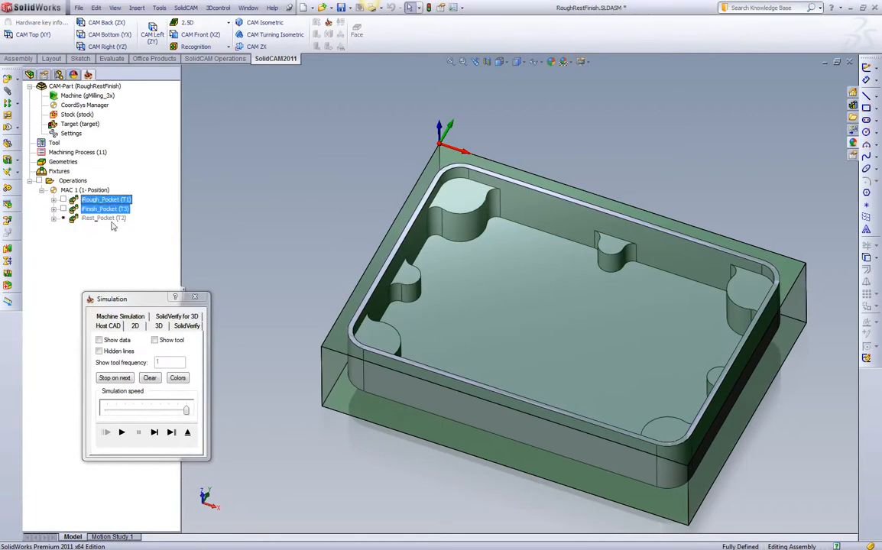
left_click(186, 328)
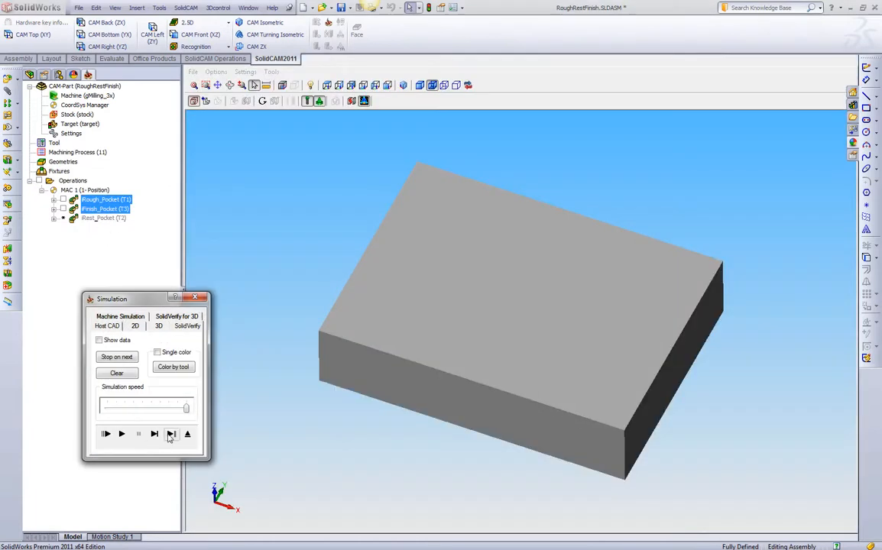
left_click_drag(186, 409, 169, 409)
left_click(122, 434)
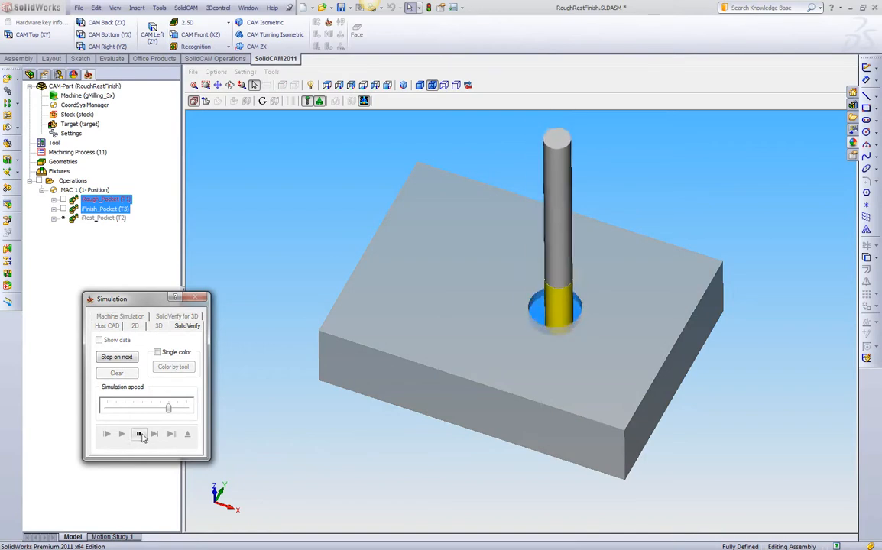